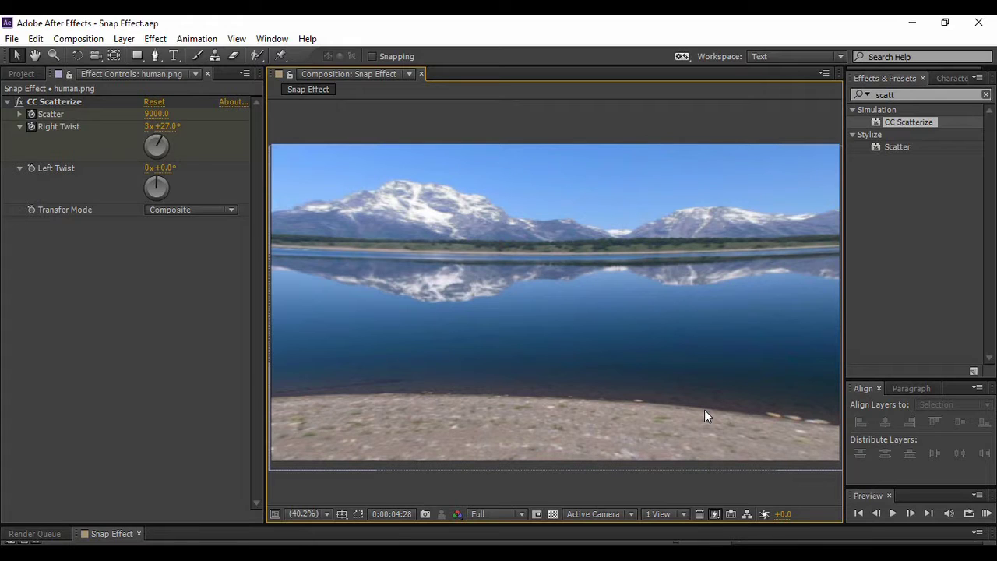
- Jump the time indicator back to 0:00:00:00 at the start of the demo
{"action": "left_click", "coordinate": [856, 512]}
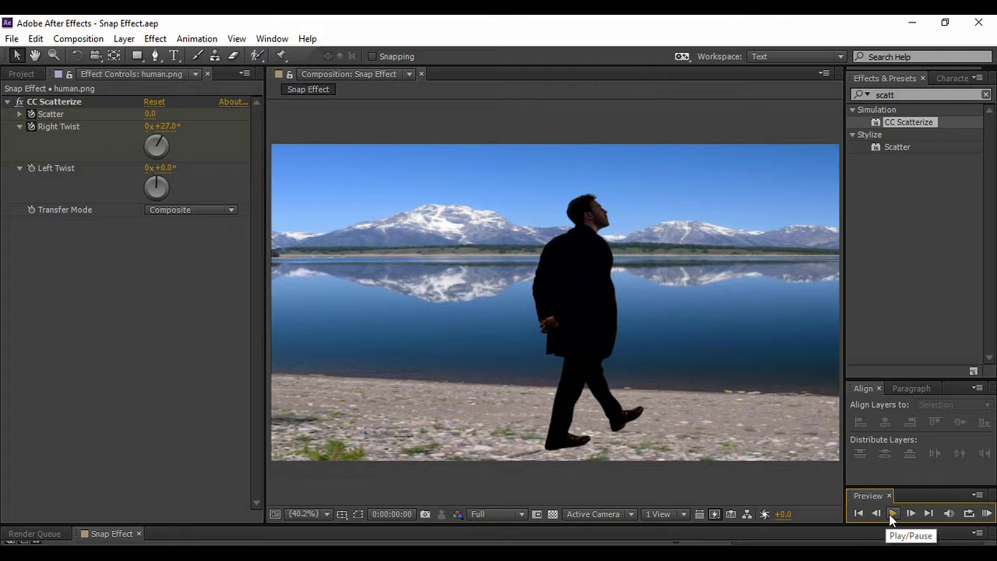
- Play the preview until the man has fully scattered and vanished from the lake
{"action": "left_click", "coordinate": [892, 519]}
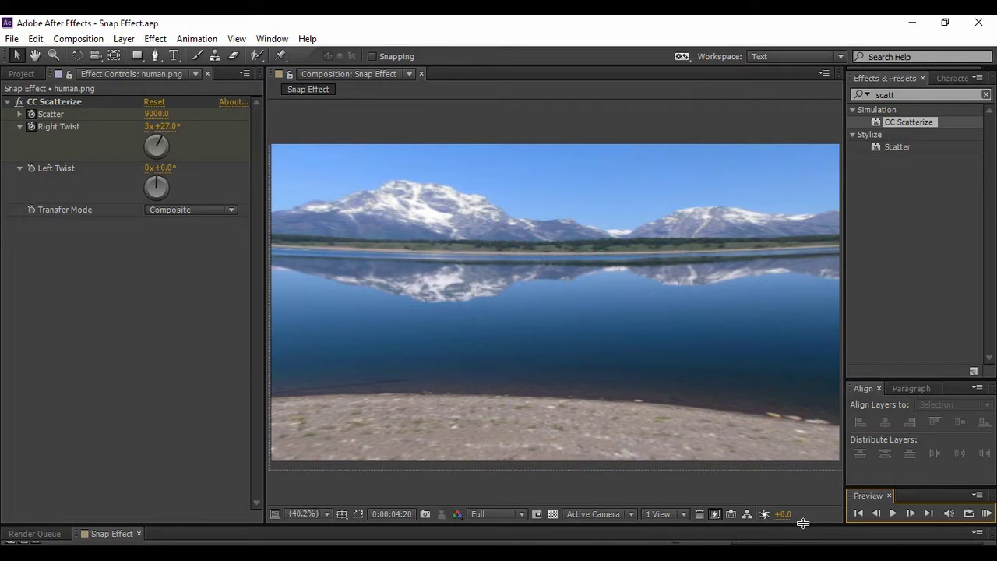
- Create a new composition named 'Snap Effect' with Duration 0:00:06:00
{"action": "left_click", "coordinate": [70, 39]}
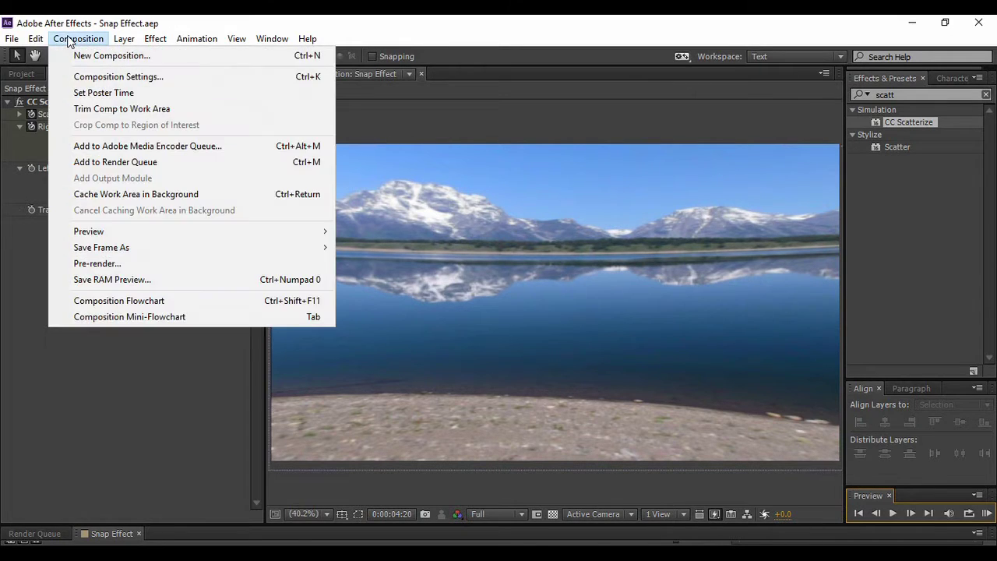
{"action": "left_click", "coordinate": [74, 57]}
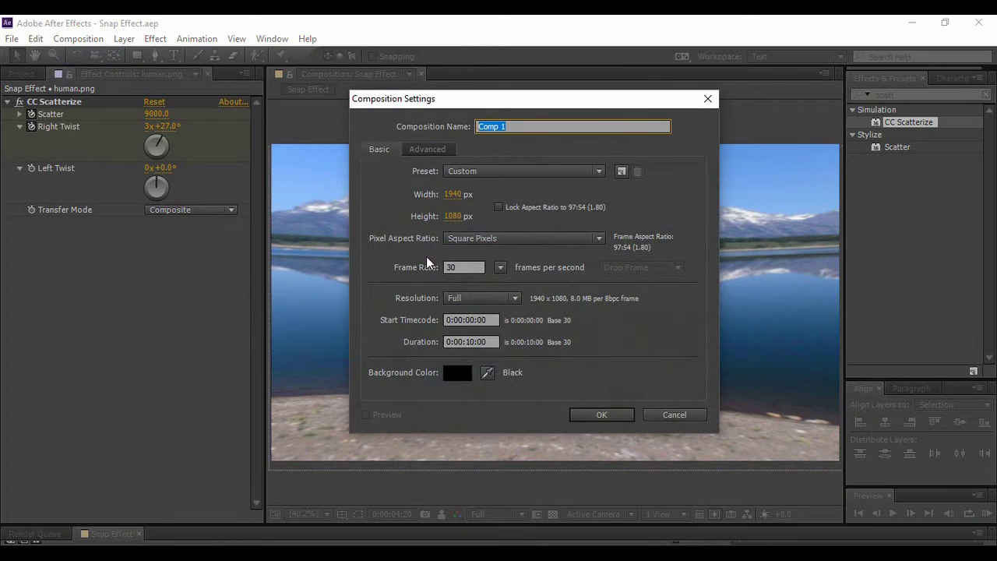
{"action": "type", "text": "Snap Effect"}
{"action": "left_click", "coordinate": [476, 343]}
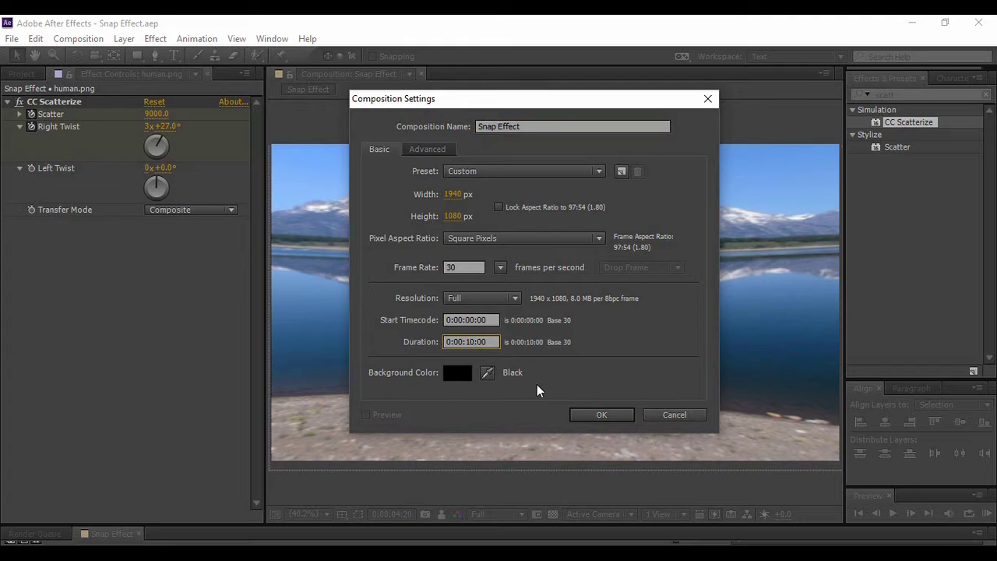
{"action": "key", "text": "BackSpace"}
{"action": "key", "text": "BackSpace"}
{"action": "type", "text": "06"}
{"action": "key", "text": "Return"}
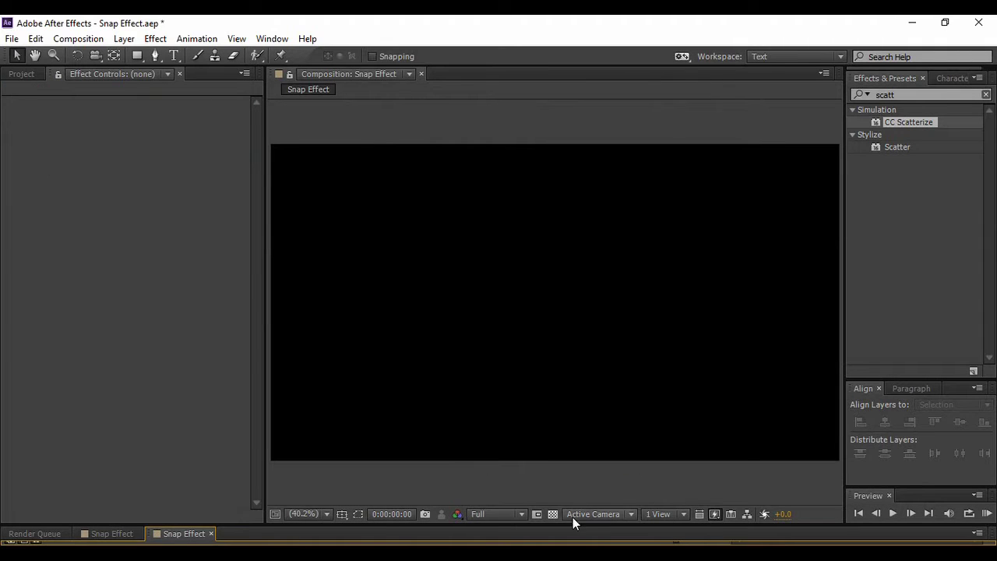
- Enlarge the timeline and browse project images, selecting image-removebg-preview (3).png
{"action": "left_click_drag", "start_coordinate": [567, 525], "coordinate": [589, 416]}
{"action": "left_click", "coordinate": [22, 74]}
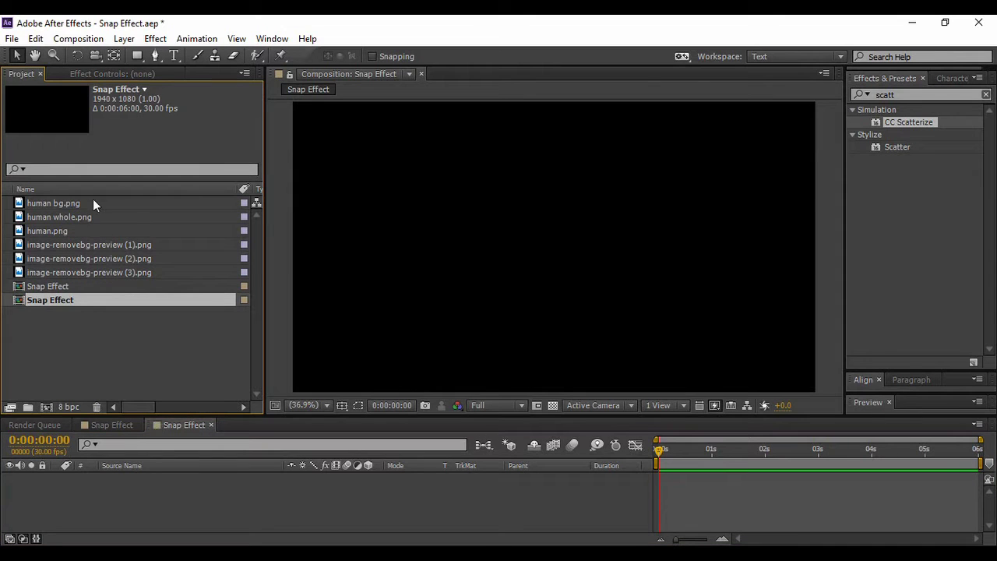
{"action": "left_click", "coordinate": [85, 244]}
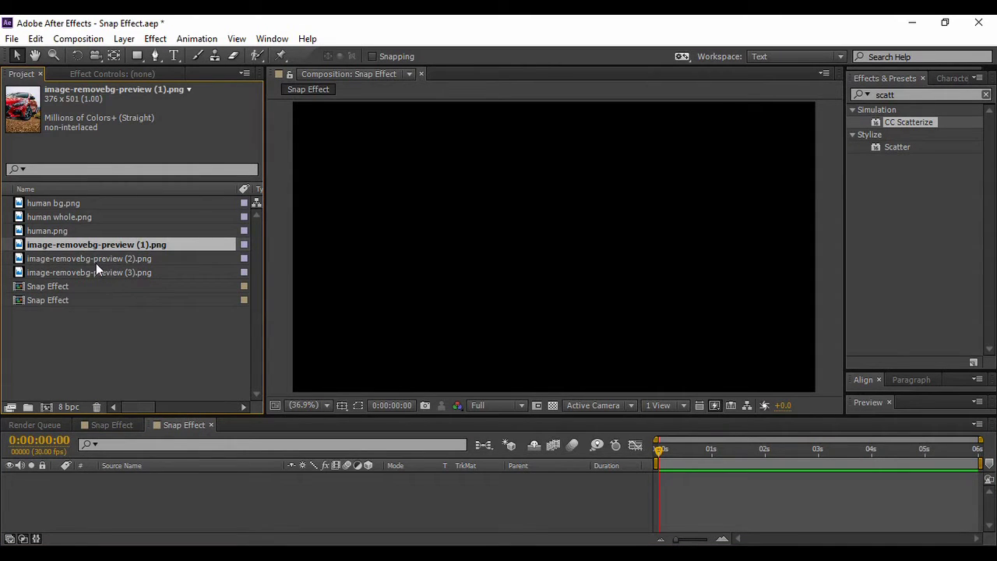
{"action": "left_click", "coordinate": [95, 264]}
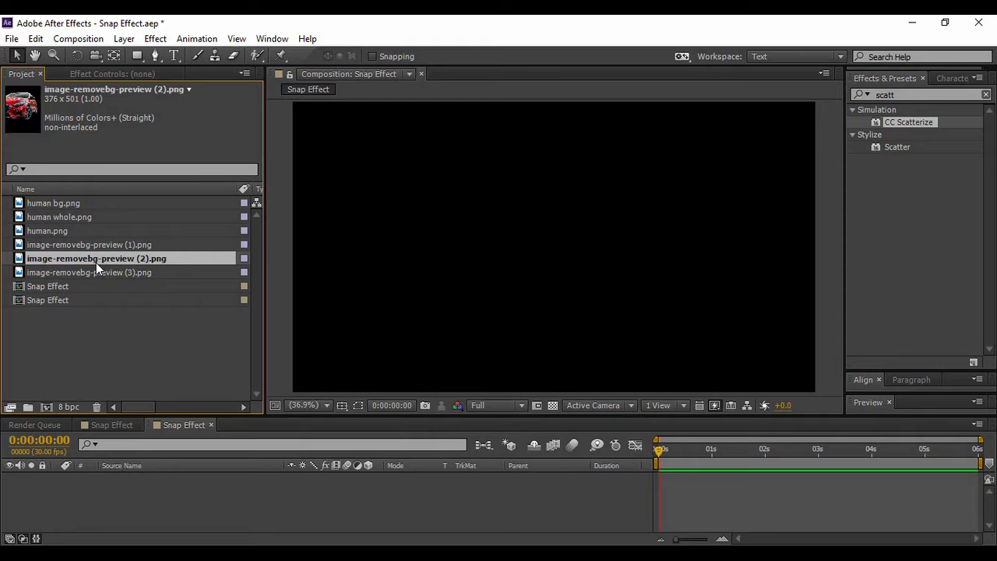
{"action": "left_click", "coordinate": [67, 216]}
{"action": "left_click", "coordinate": [62, 228]}
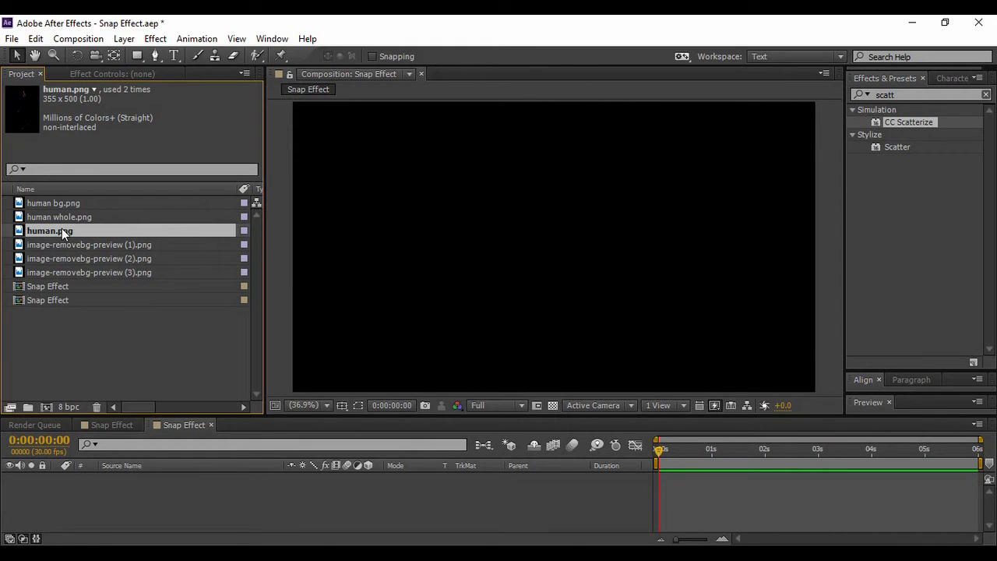
{"action": "left_click", "coordinate": [69, 202]}
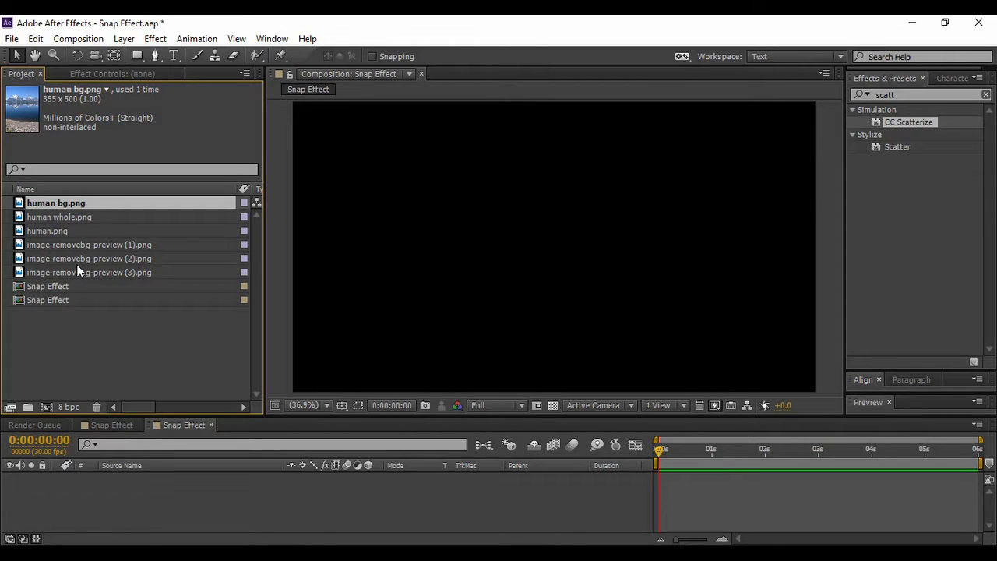
{"action": "left_click", "coordinate": [89, 259]}
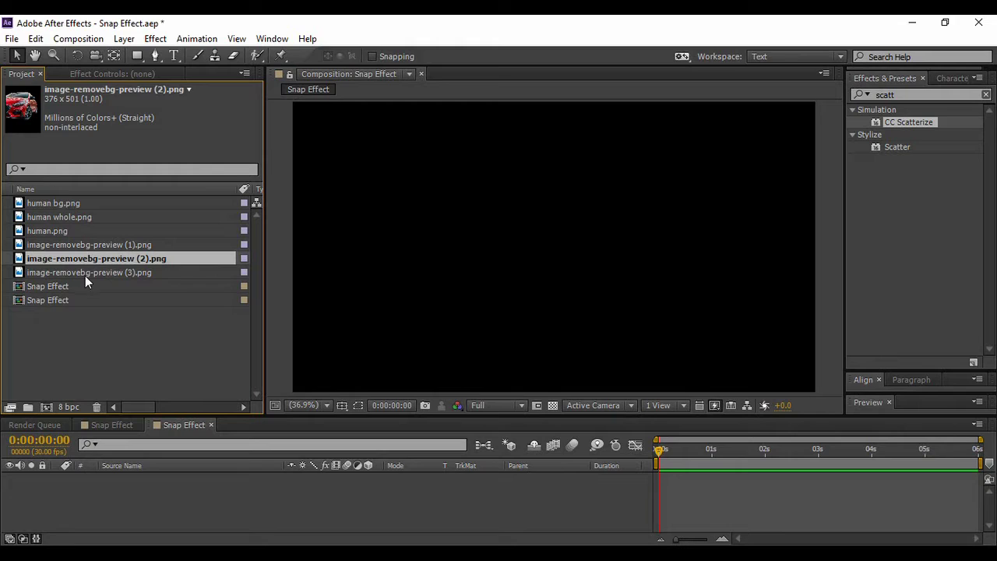
{"action": "left_click", "coordinate": [85, 274]}
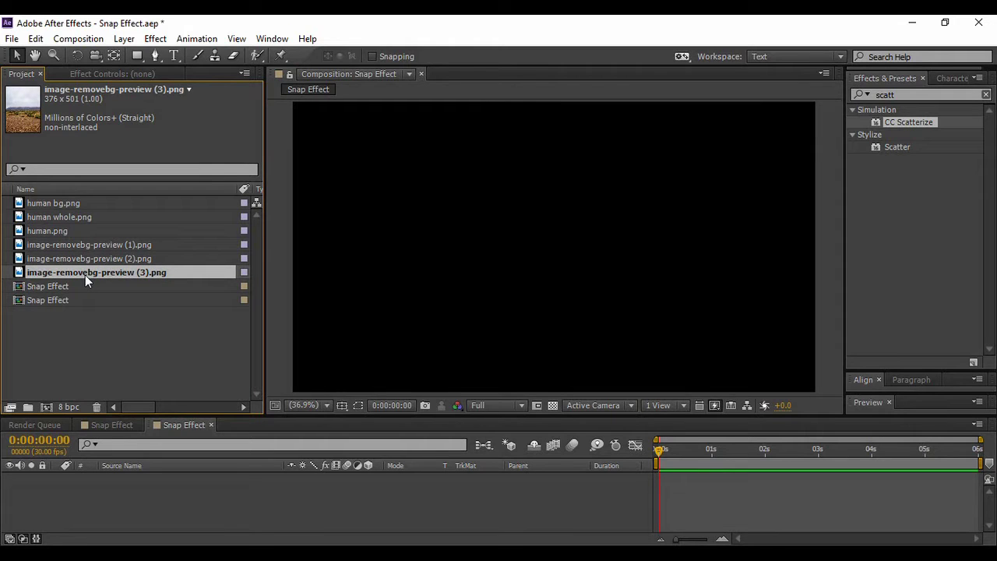
- Add the desert image to the comp and scale it to 517.4, 215.0% to fill the frame
{"action": "left_click_drag", "start_coordinate": [85, 275], "coordinate": [137, 493]}
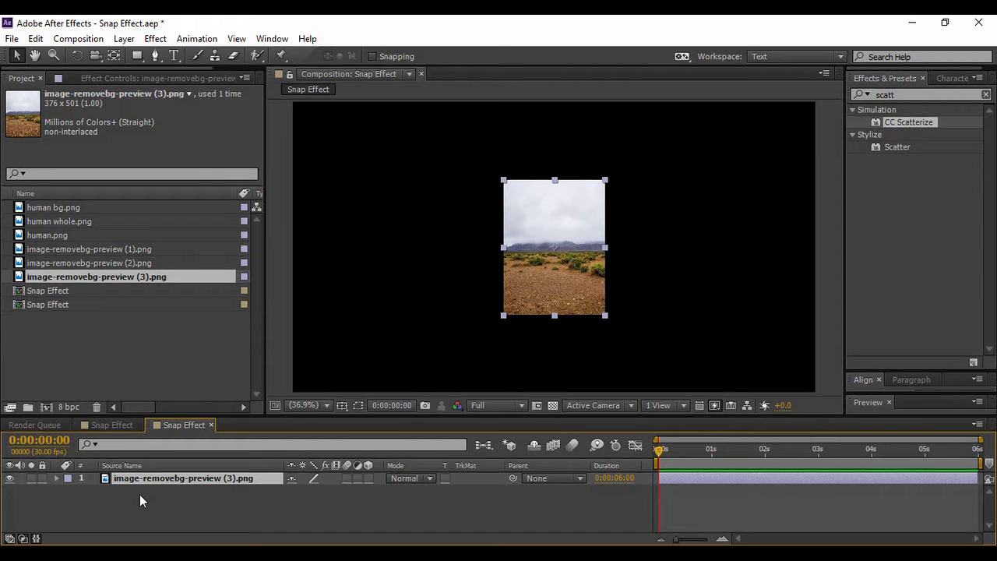
{"action": "key", "text": "s"}
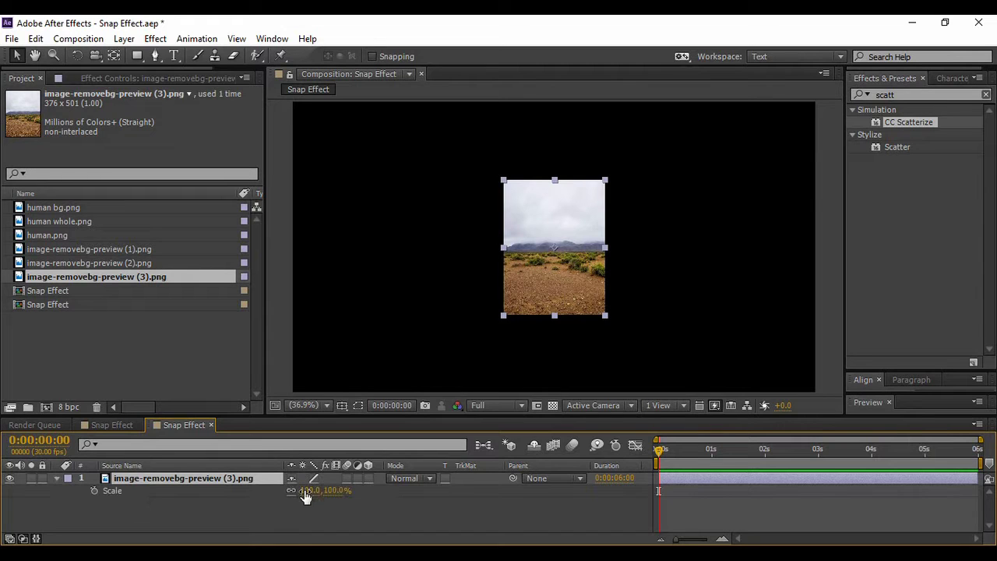
{"action": "left_click_drag", "start_coordinate": [304, 490], "coordinate": [440, 540]}
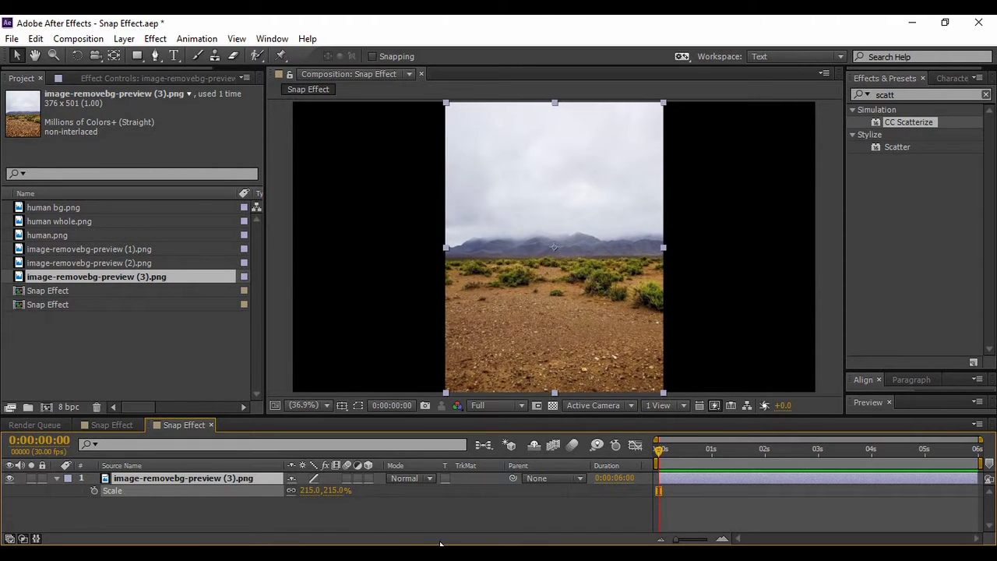
{"action": "key", "text": "Return"}
{"action": "left_click_drag", "start_coordinate": [443, 249], "coordinate": [290, 257]}
{"action": "left_click", "coordinate": [349, 511]}
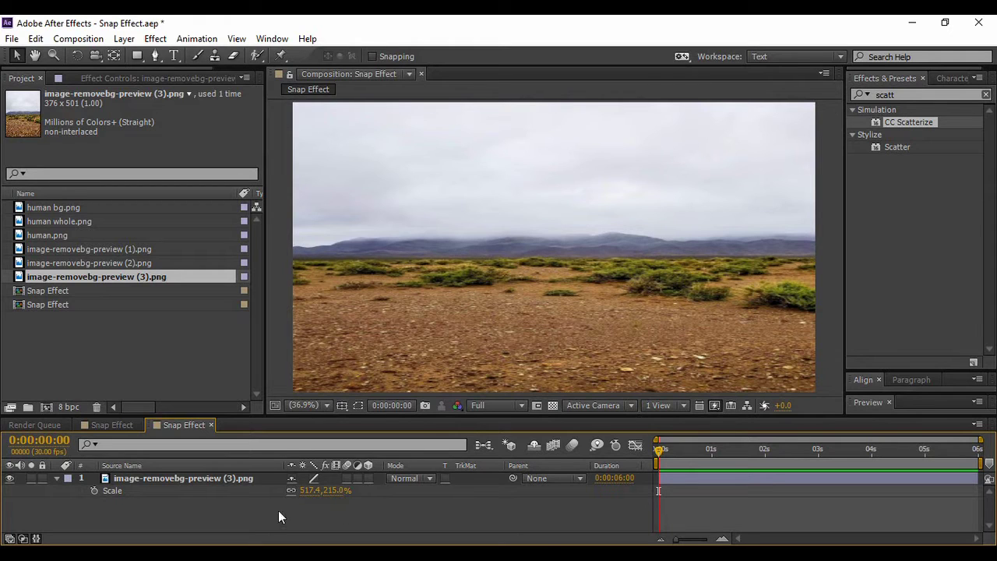
{"action": "left_click", "coordinate": [72, 266]}
- Add the red car image above the desert and stretch it taller and much wider
{"action": "left_click_drag", "start_coordinate": [71, 263], "coordinate": [131, 499]}
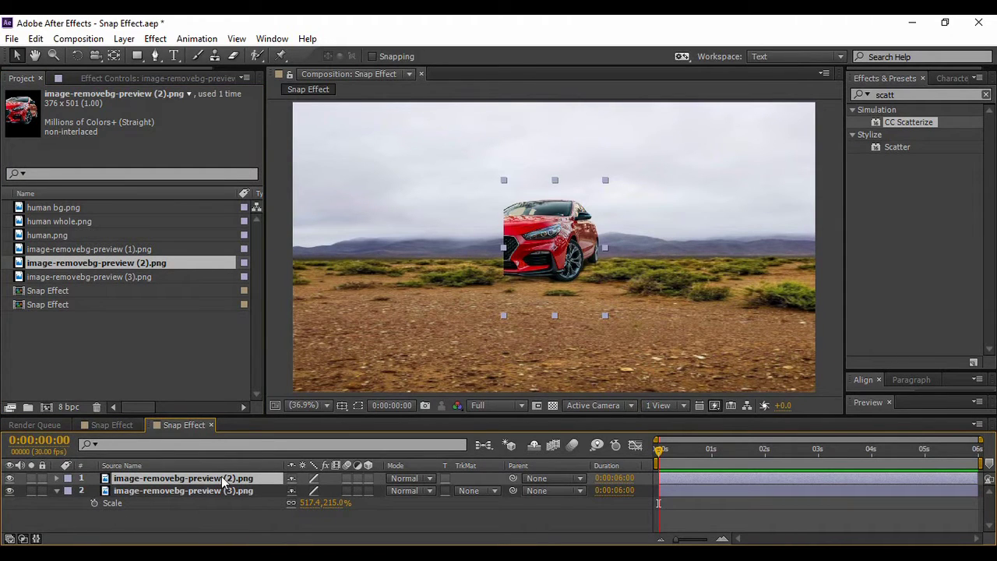
{"action": "left_click", "coordinate": [56, 491]}
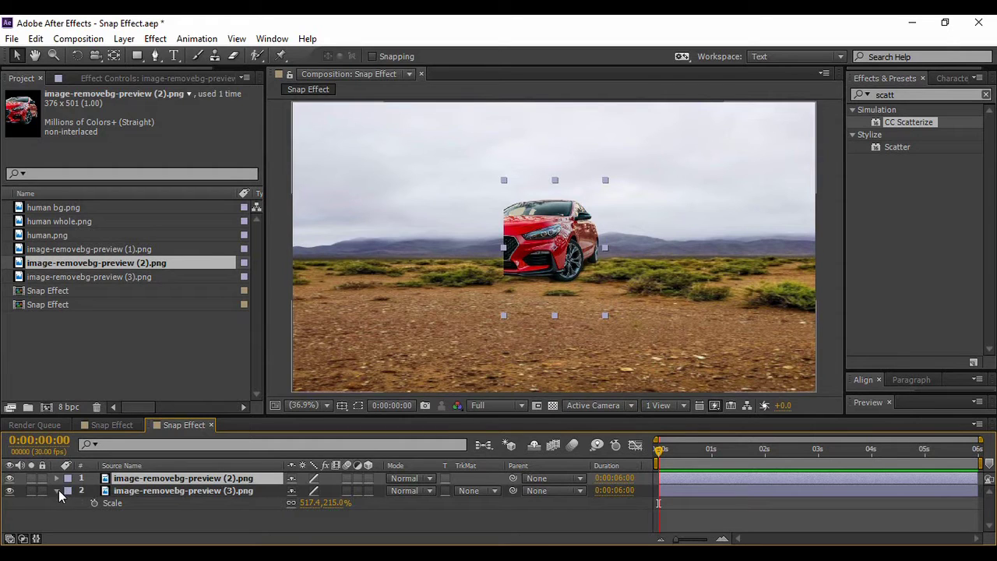
{"action": "left_click", "coordinate": [9, 491]}
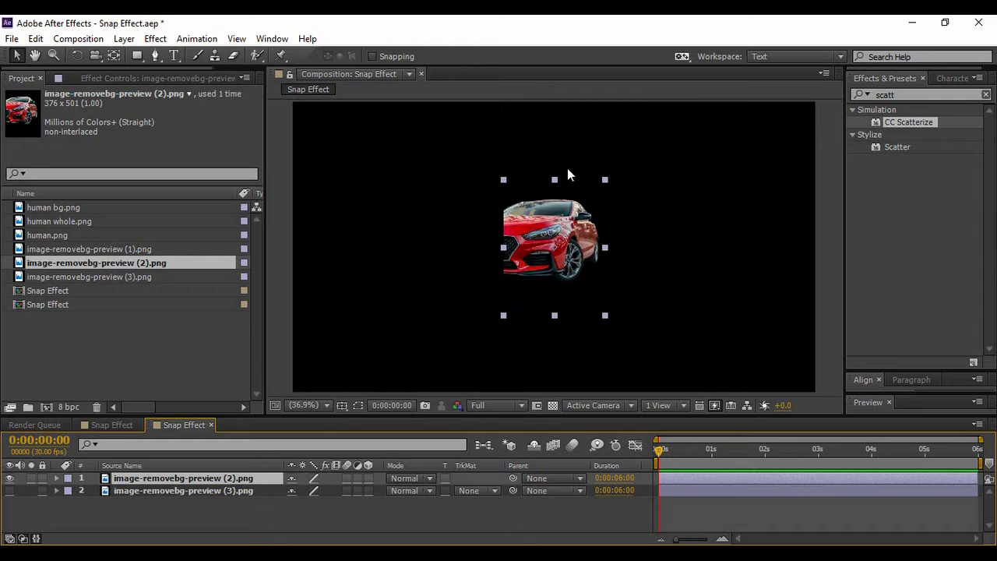
{"action": "left_click_drag", "start_coordinate": [556, 179], "coordinate": [554, 109]}
{"action": "left_click_drag", "start_coordinate": [605, 249], "coordinate": [817, 247]}
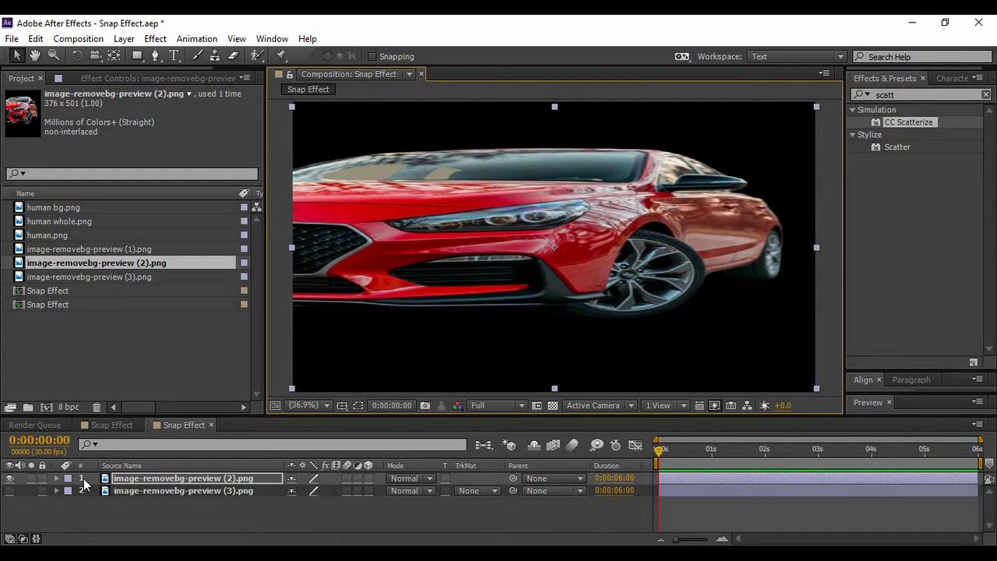
{"action": "left_click", "coordinate": [9, 491]}
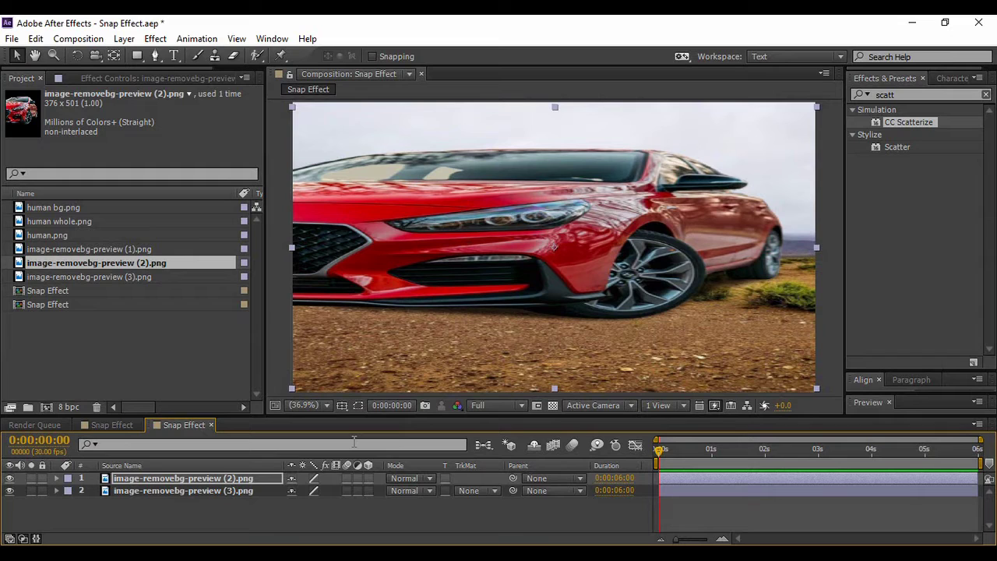
{"action": "left_click", "coordinate": [155, 520]}
- Hide the car and desert layers, then add the lake background scaled to fill the frame
{"action": "left_click_drag", "start_coordinate": [177, 524], "coordinate": [153, 514]}
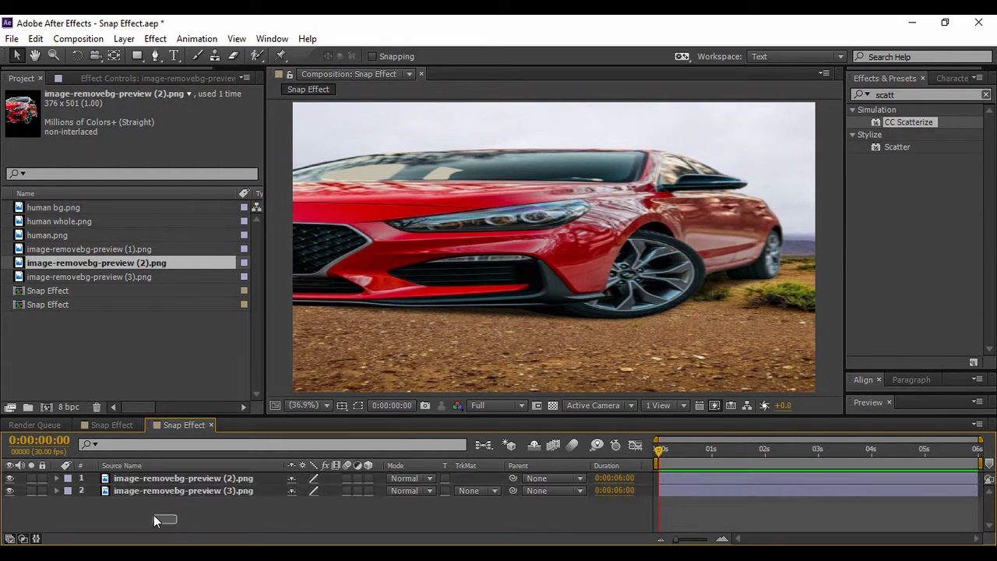
{"action": "left_click", "coordinate": [61, 212]}
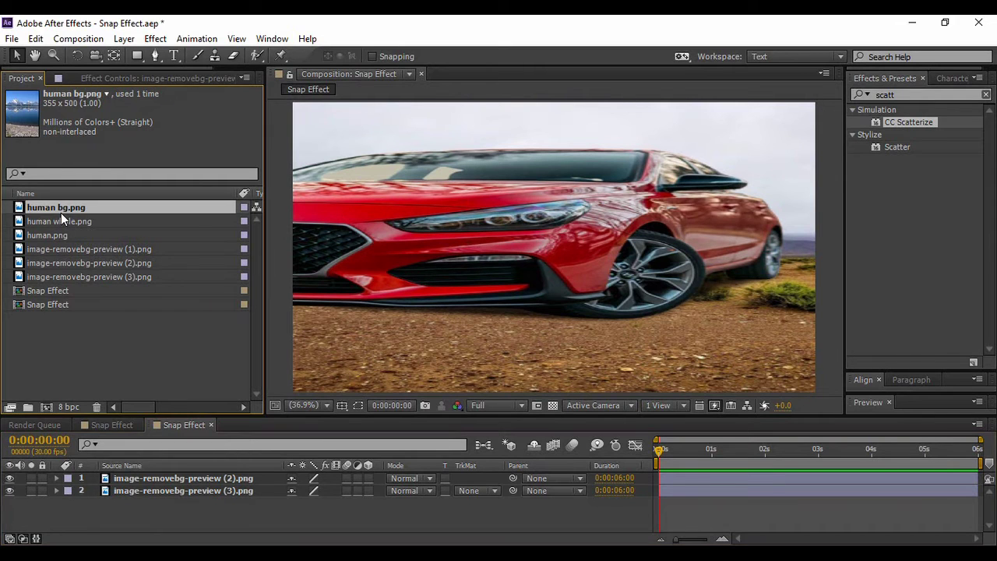
{"action": "left_click", "coordinate": [10, 490]}
{"action": "left_click", "coordinate": [9, 477]}
{"action": "left_click_drag", "start_coordinate": [62, 209], "coordinate": [141, 516]}
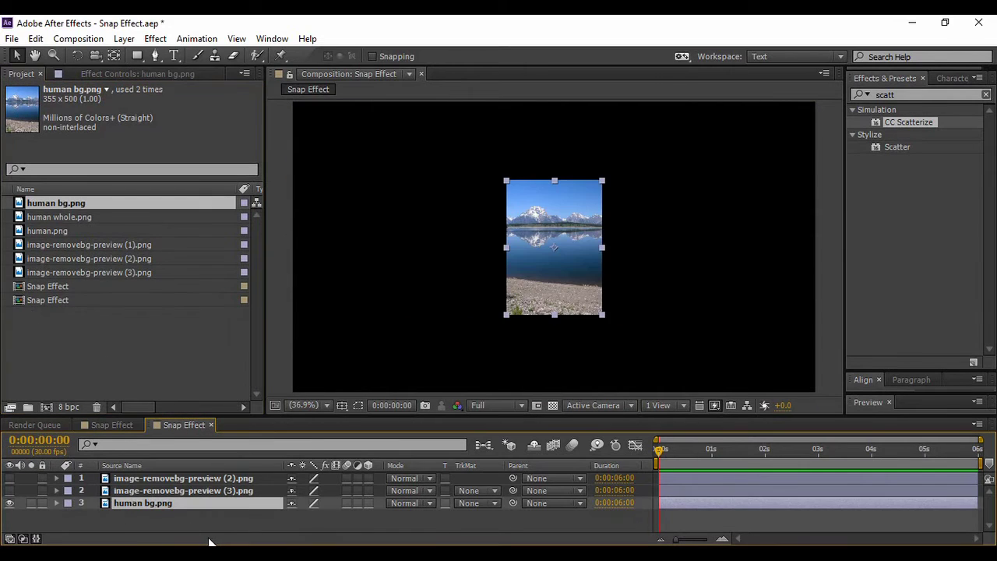
{"action": "key", "text": "s"}
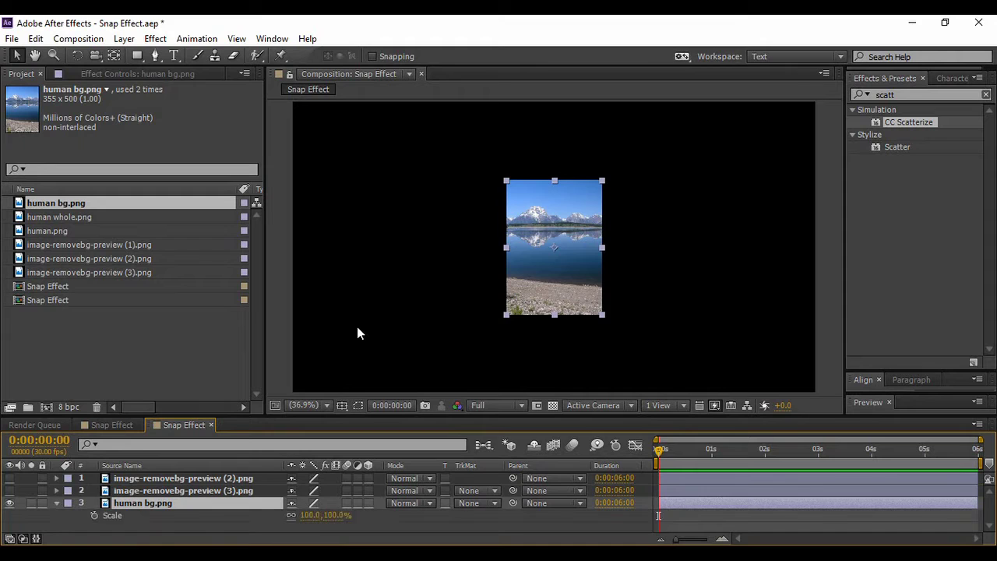
{"action": "left_click_drag", "start_coordinate": [312, 516], "coordinate": [411, 537]}
{"action": "left_click_drag", "start_coordinate": [453, 247], "coordinate": [291, 263]}
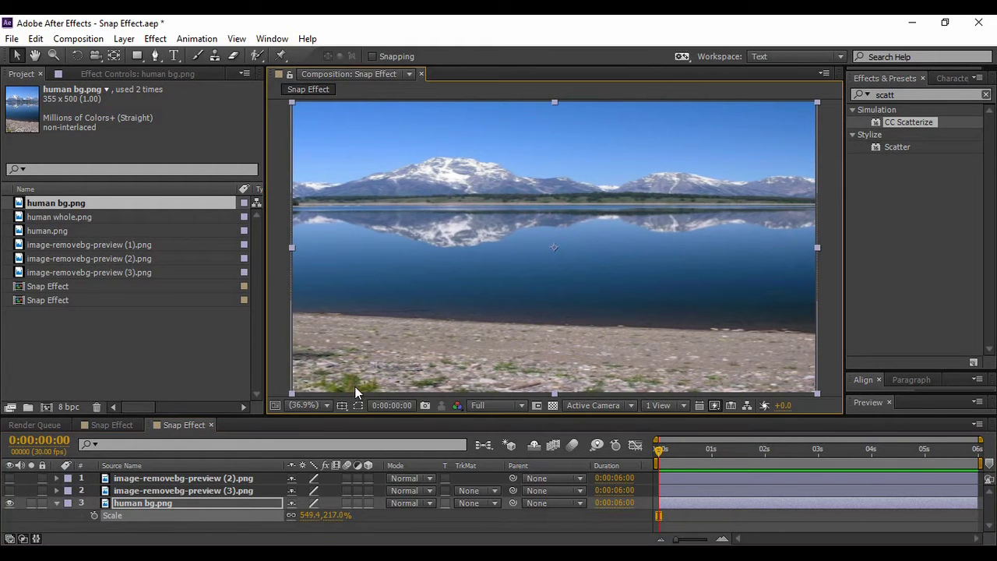
{"action": "left_click", "coordinate": [57, 503]}
- Add human.png and resize and reposition the man to stand larger by the shoreline
{"action": "left_click_drag", "start_coordinate": [66, 226], "coordinate": [208, 498]}
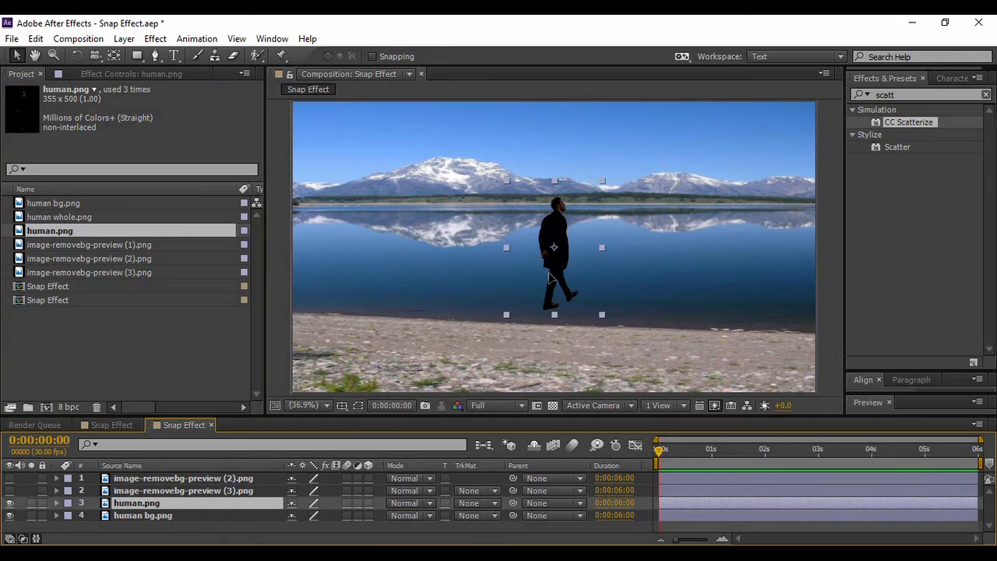
{"action": "left_click_drag", "start_coordinate": [549, 315], "coordinate": [529, 385]}
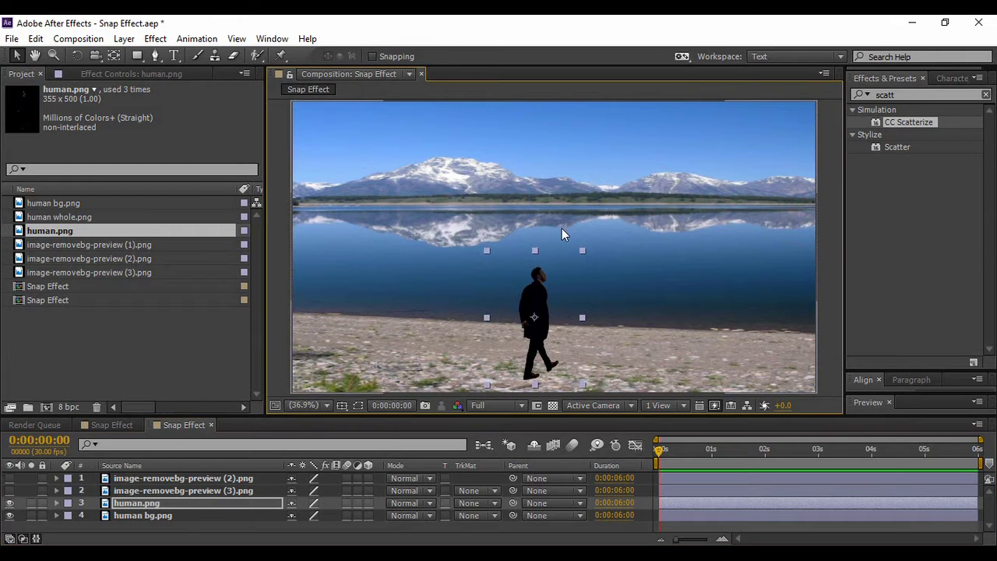
{"action": "left_click_drag", "start_coordinate": [535, 249], "coordinate": [542, 204]}
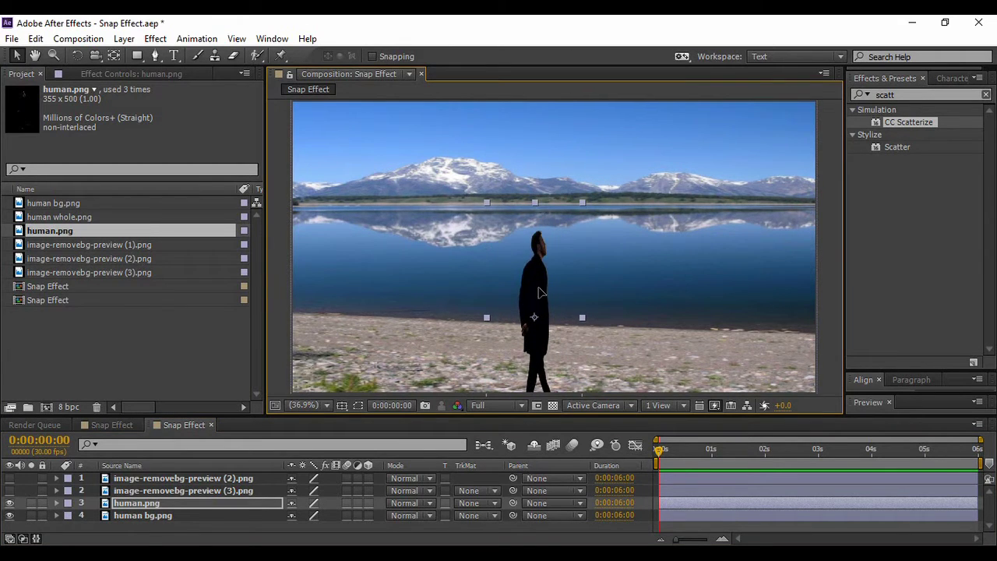
{"action": "left_click_drag", "start_coordinate": [539, 292], "coordinate": [543, 252]}
{"action": "left_click_drag", "start_coordinate": [585, 277], "coordinate": [648, 278]}
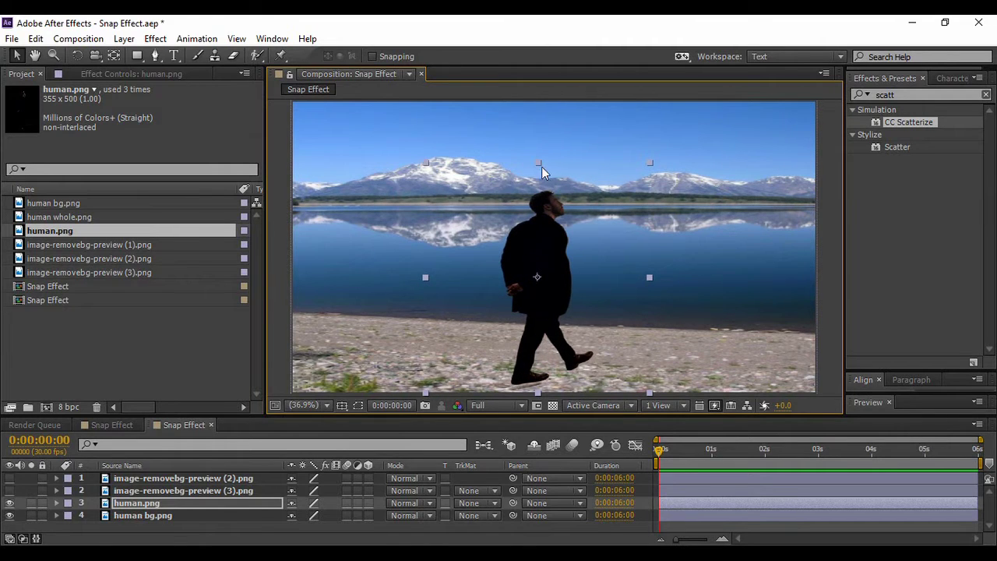
{"action": "left_click_drag", "start_coordinate": [551, 249], "coordinate": [549, 254]}
{"action": "left_click", "coordinate": [720, 354]}
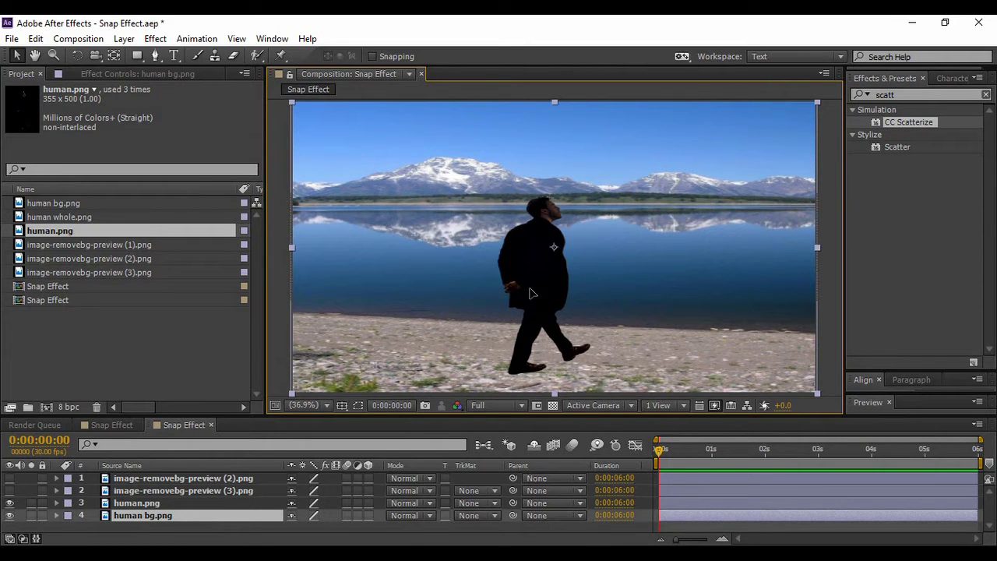
{"action": "left_click", "coordinate": [523, 338]}
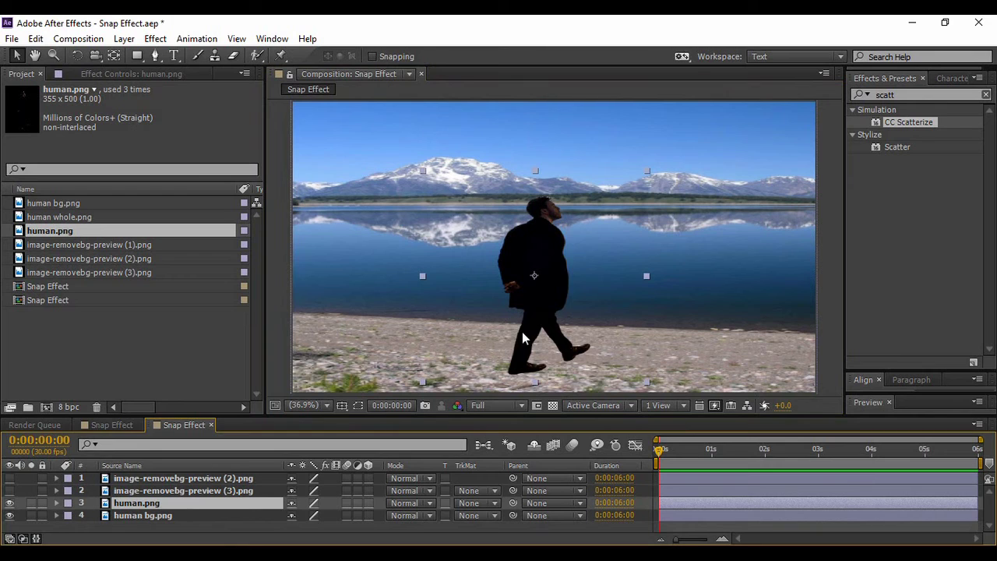
{"action": "left_click_drag", "start_coordinate": [644, 278], "coordinate": [631, 281]}
{"action": "left_click", "coordinate": [697, 362]}
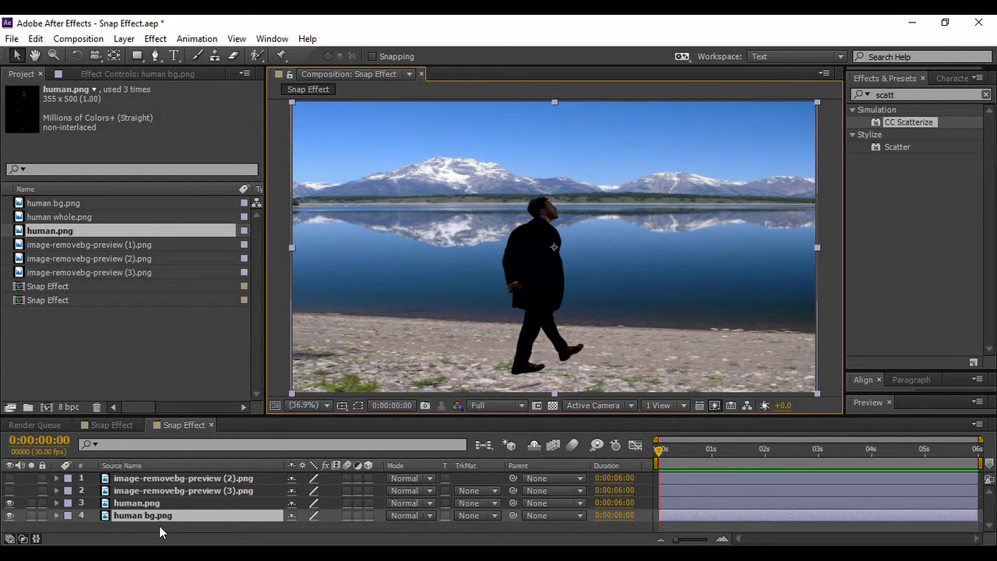
{"action": "left_click_drag", "start_coordinate": [158, 525], "coordinate": [141, 504]}
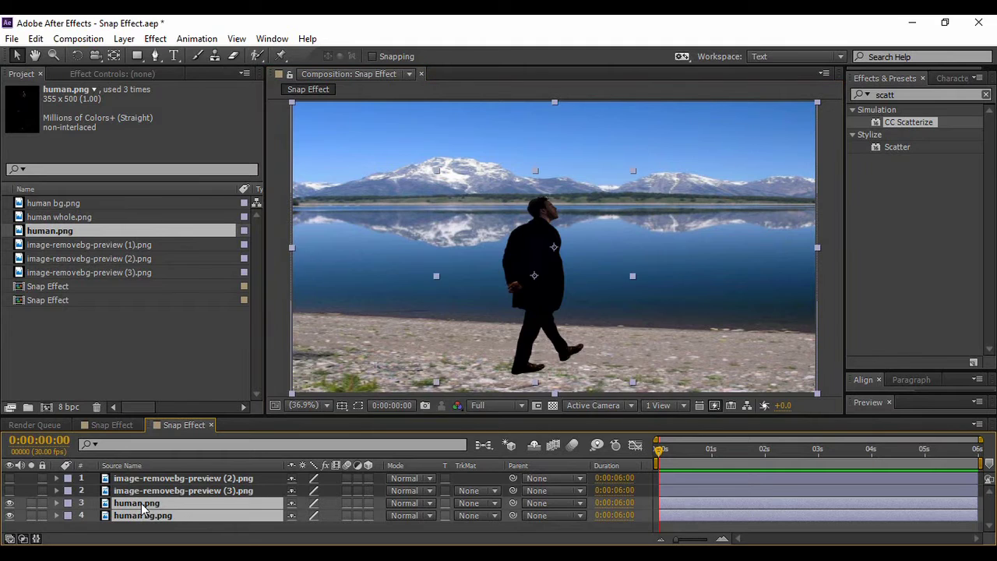
- Delete the man and lake layers, make the car and desert visible, and select the desert layer
{"action": "key", "text": "Delete"}
{"action": "left_click", "coordinate": [9, 490]}
{"action": "left_click", "coordinate": [10, 479]}
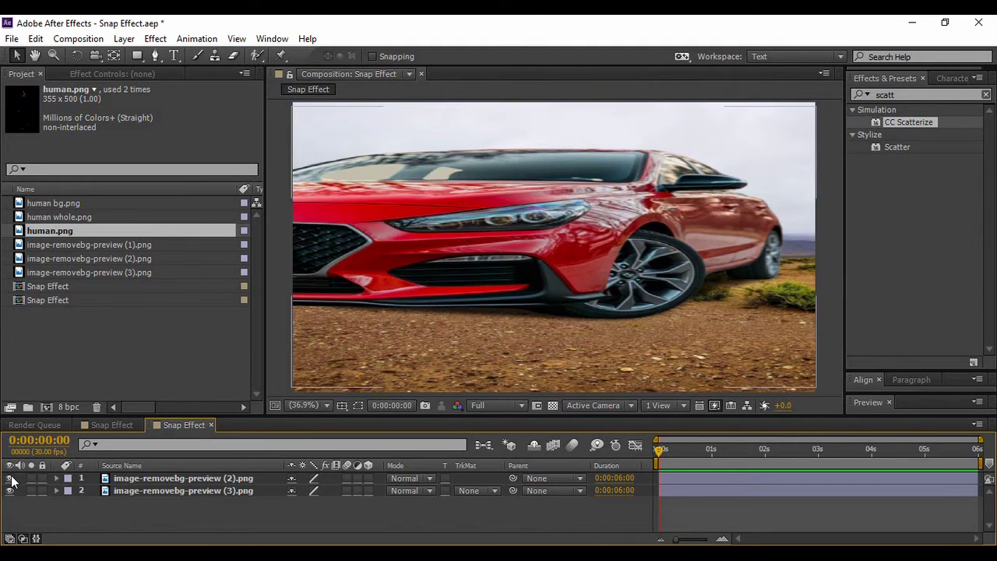
{"action": "left_click", "coordinate": [230, 477]}
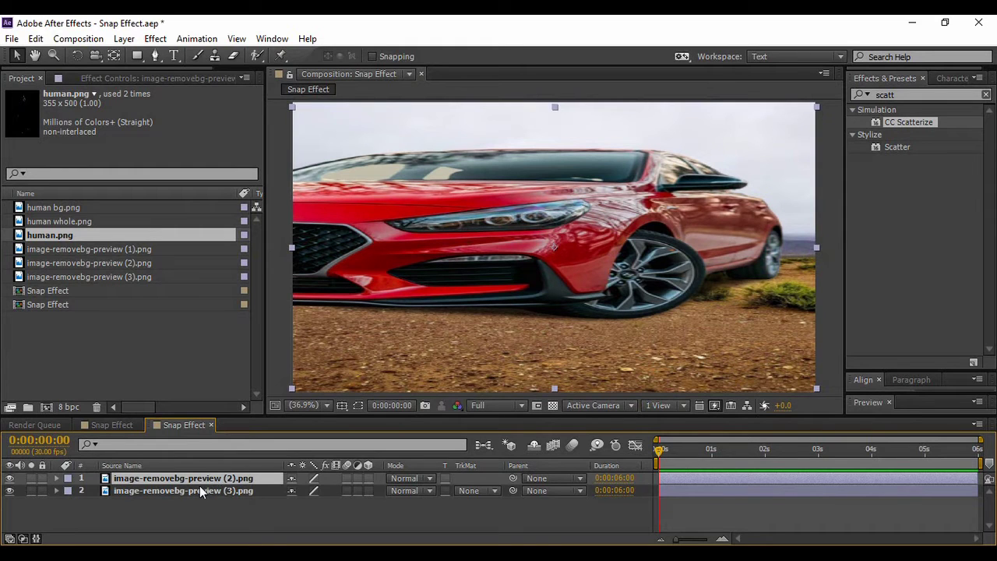
{"action": "left_click", "coordinate": [198, 488]}
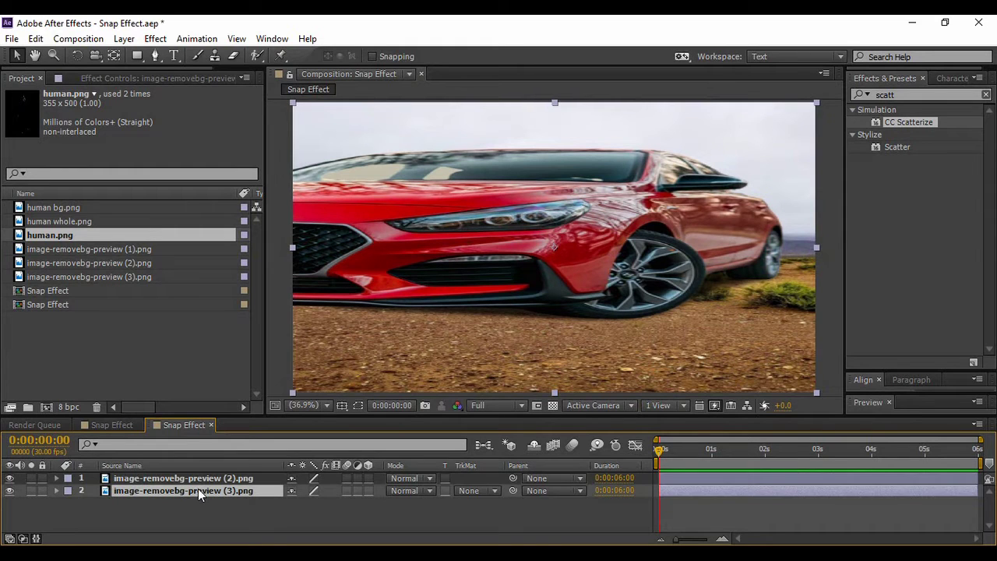
{"action": "double_click", "coordinate": [906, 94]}
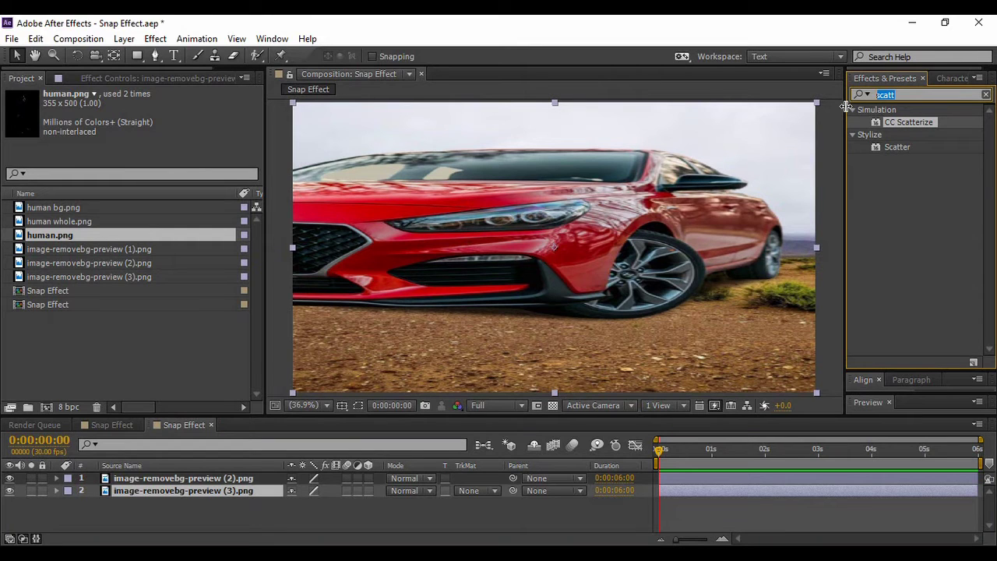
- Apply Optics Compensation to the desert layer and hide the red car layer
{"action": "type", "text": "opti"}
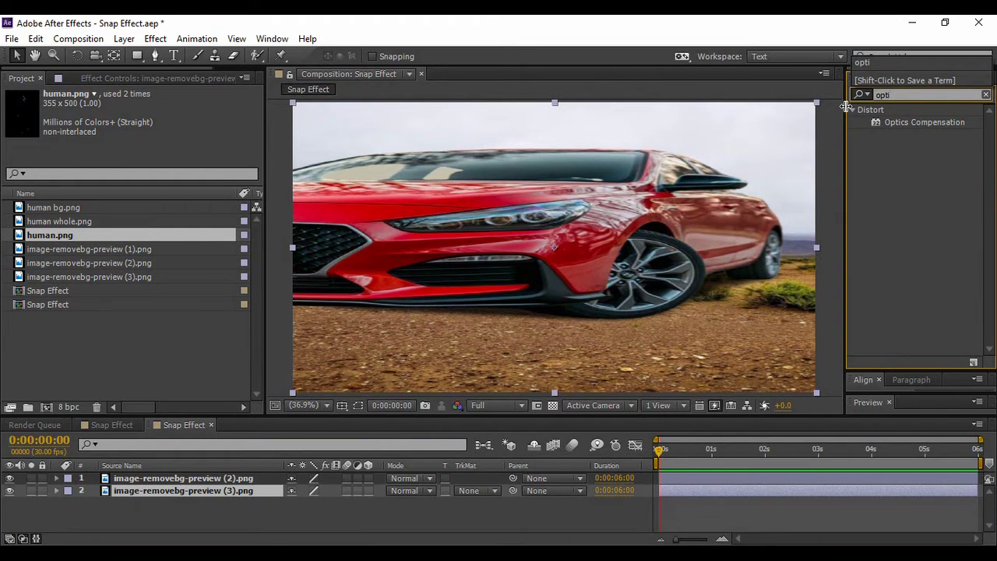
{"action": "left_click_drag", "start_coordinate": [915, 124], "coordinate": [227, 493]}
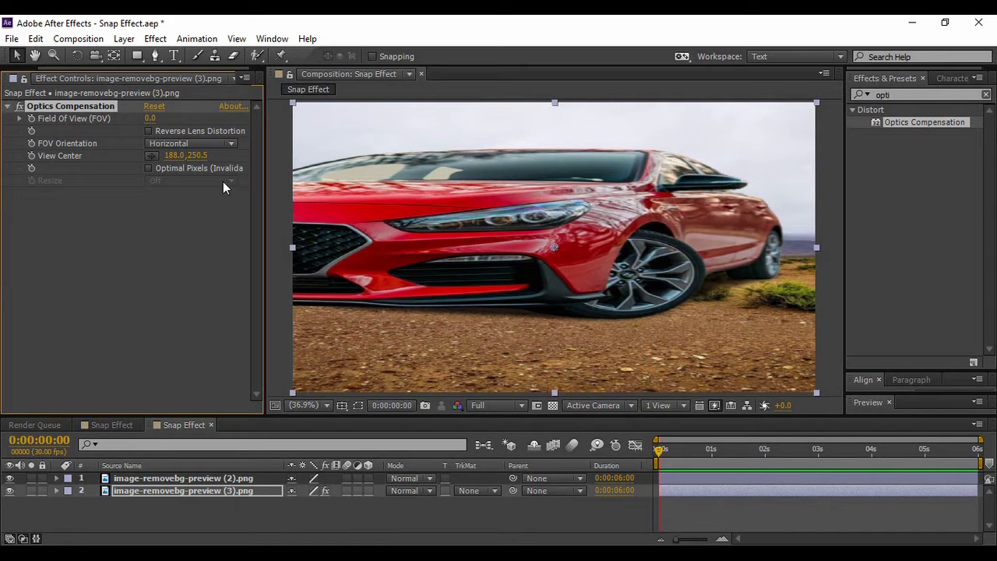
{"action": "left_click", "coordinate": [9, 478]}
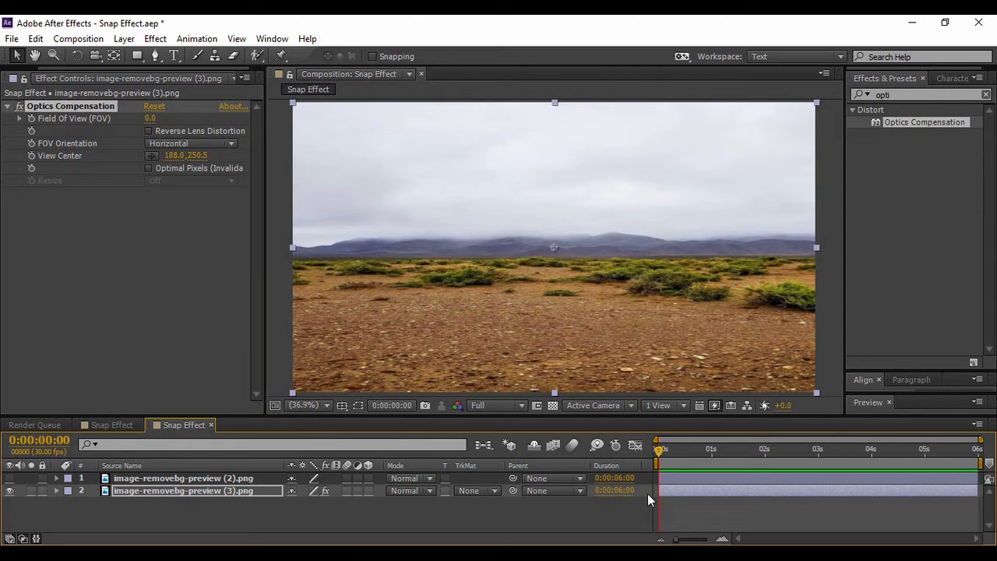
- Keyframe Field Of View from 0.0 at the start to 64.7 at 5:29, with Reverse Lens Distortion on
{"action": "left_click", "coordinate": [31, 120]}
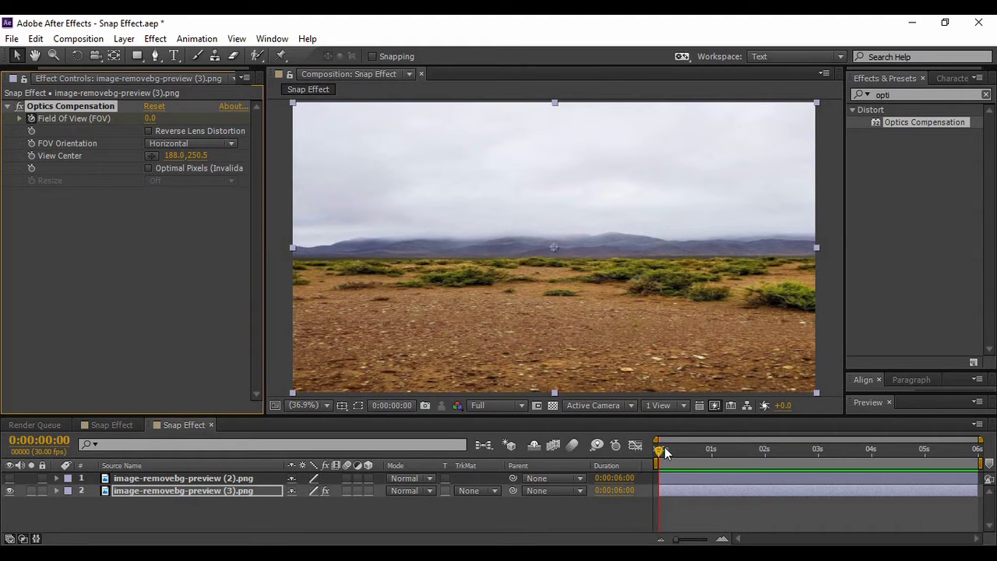
{"action": "left_click_drag", "start_coordinate": [661, 451], "coordinate": [988, 487]}
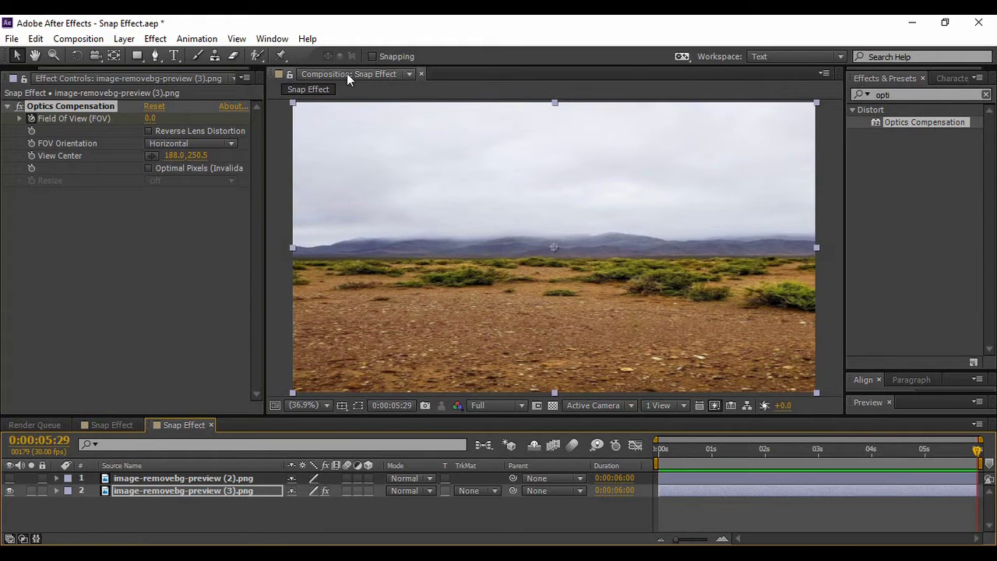
{"action": "left_click_drag", "start_coordinate": [149, 123], "coordinate": [377, 145]}
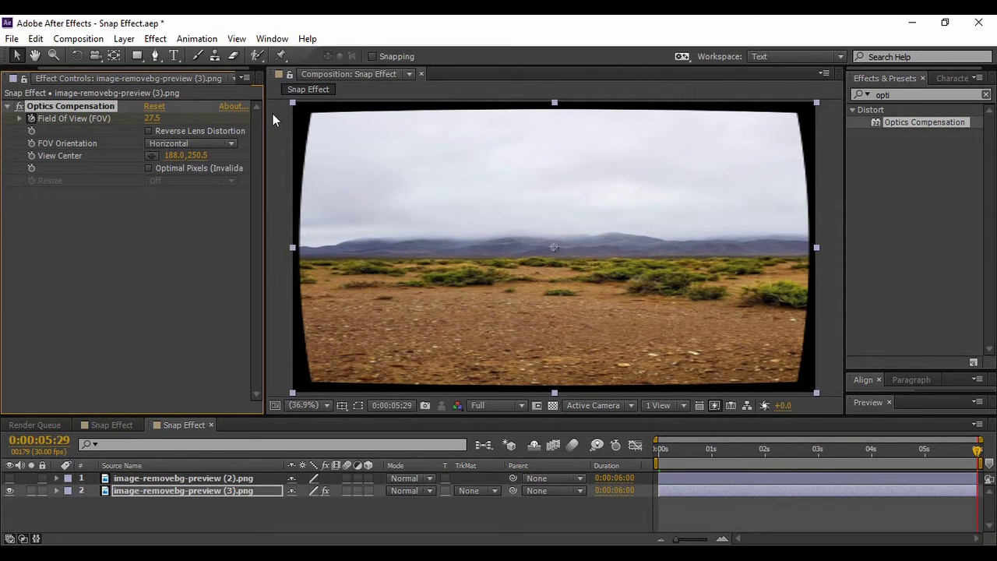
{"action": "left_click", "coordinate": [147, 132]}
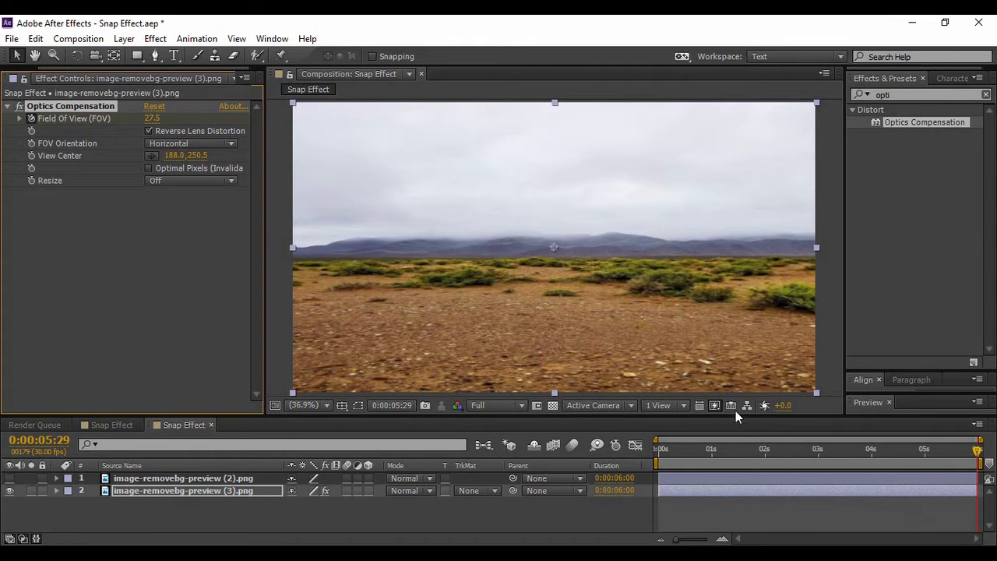
{"action": "left_click_drag", "start_coordinate": [150, 122], "coordinate": [457, 156]}
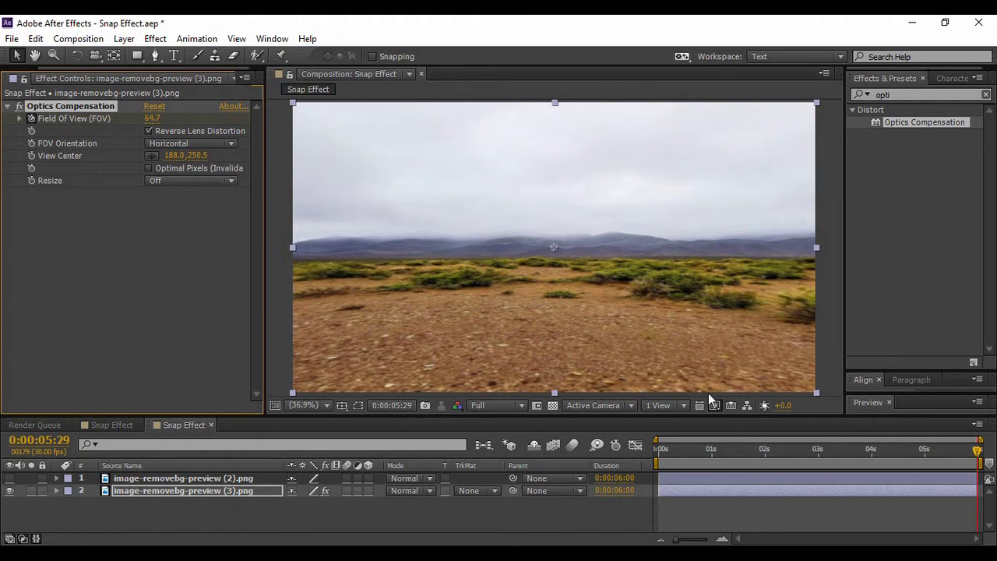
{"action": "left_click_drag", "start_coordinate": [883, 371], "coordinate": [900, 289]}
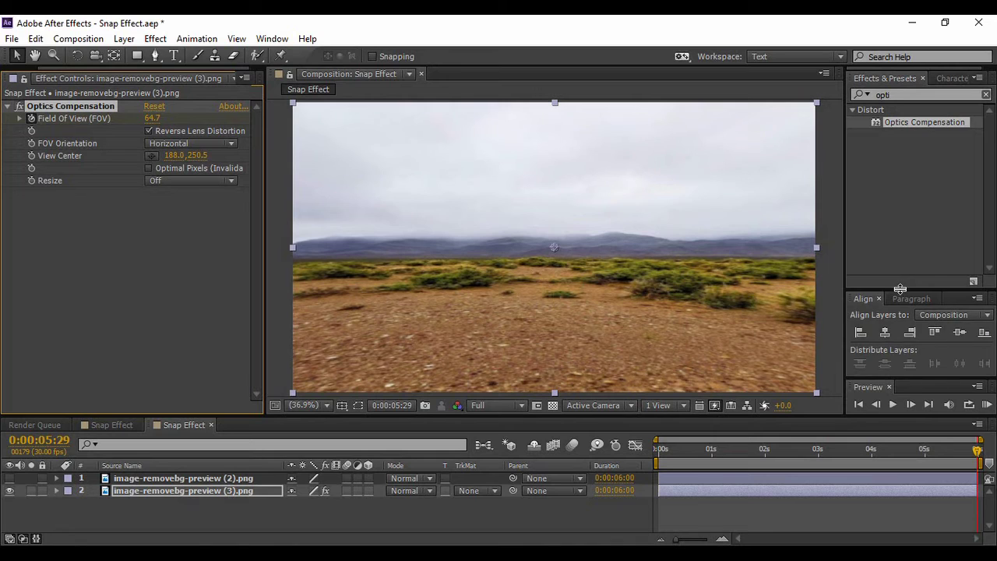
{"action": "left_click", "coordinate": [858, 404]}
- Preview the desert zoom, stop at frame 0, then show and select the red car layer
{"action": "left_click", "coordinate": [893, 405]}
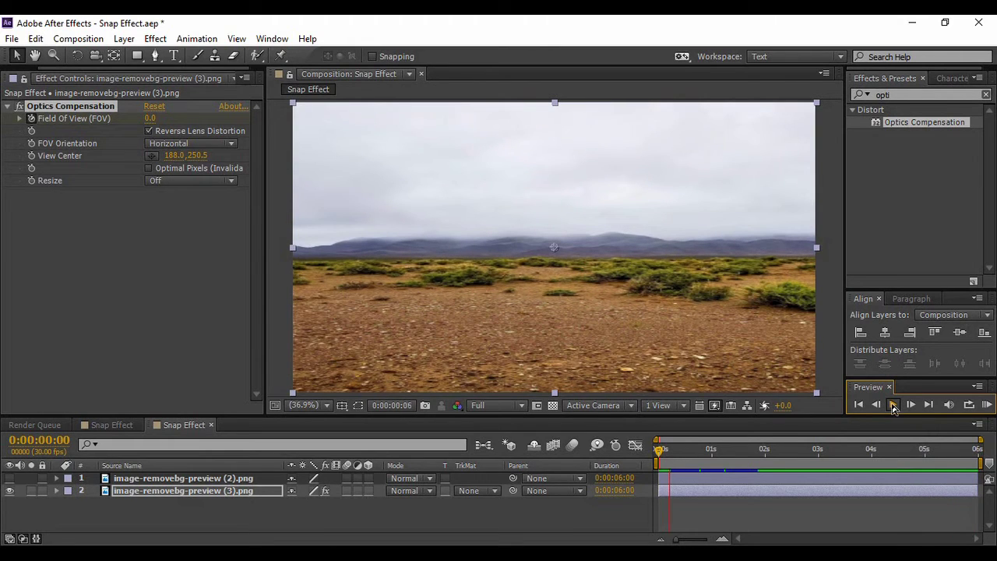
{"action": "left_click", "coordinate": [894, 409]}
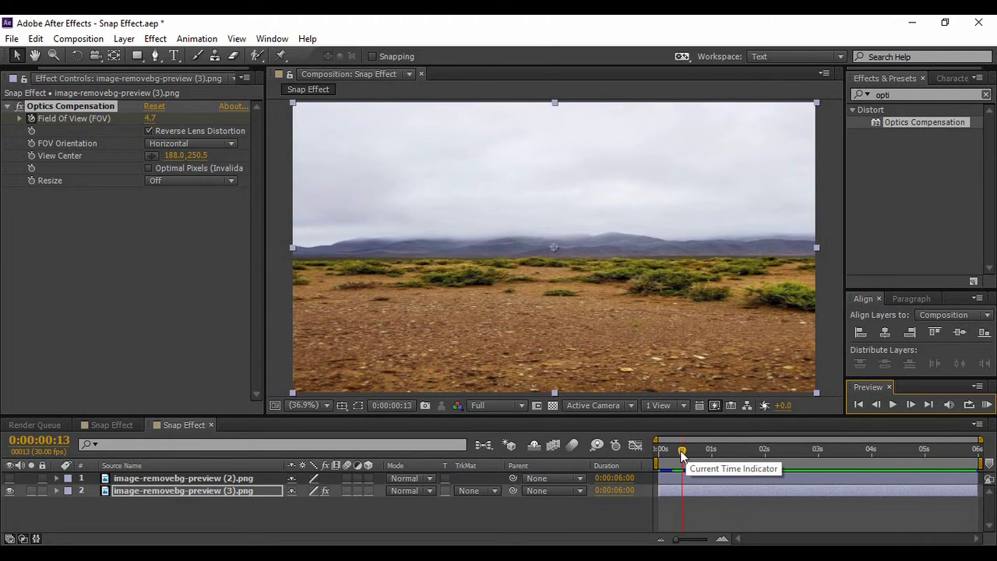
{"action": "left_click", "coordinate": [656, 451]}
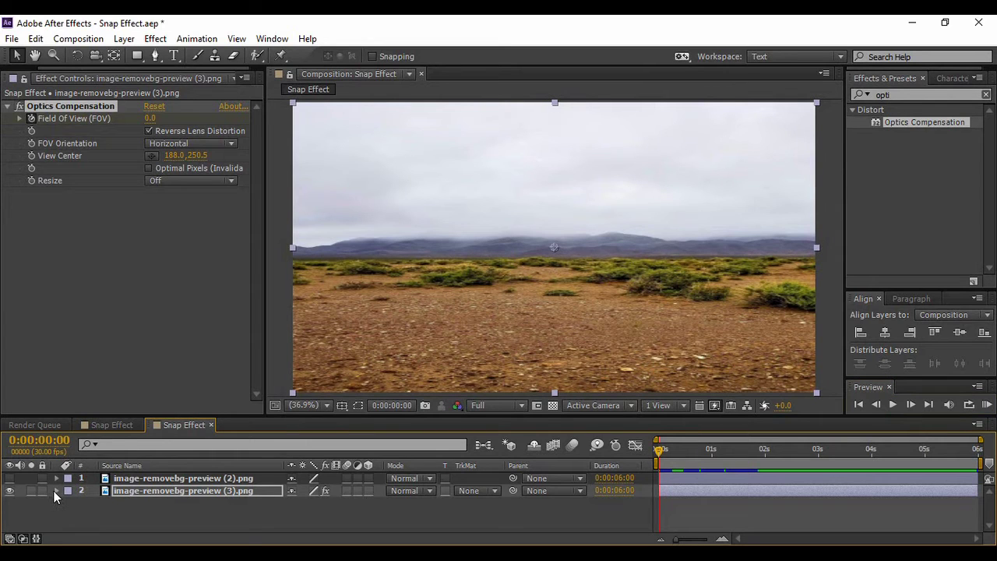
{"action": "left_click", "coordinate": [8, 478]}
{"action": "left_click", "coordinate": [170, 482]}
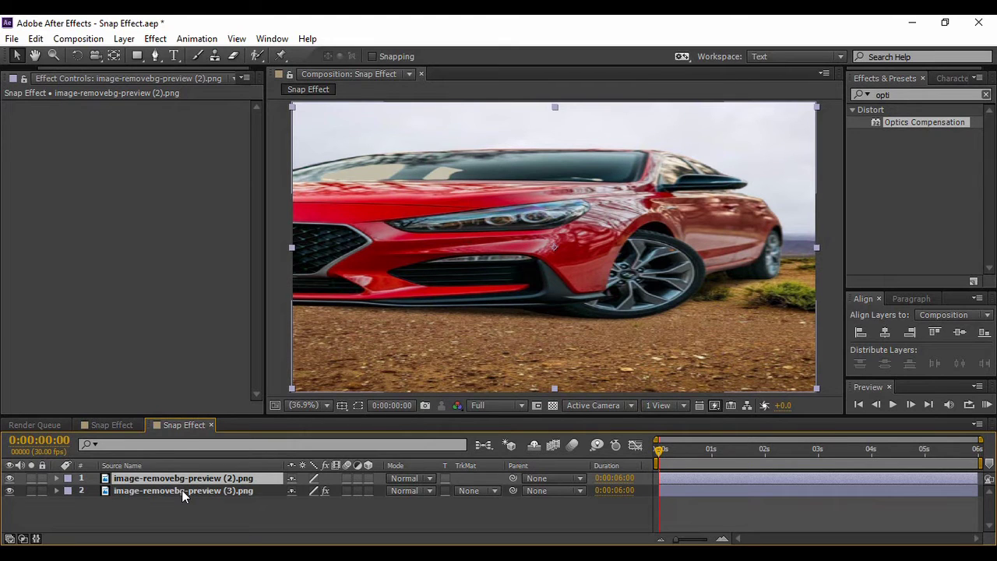
- Duplicate the red car layer and split it at 0:00:00:15
{"action": "key", "text": "ctrl+d"}
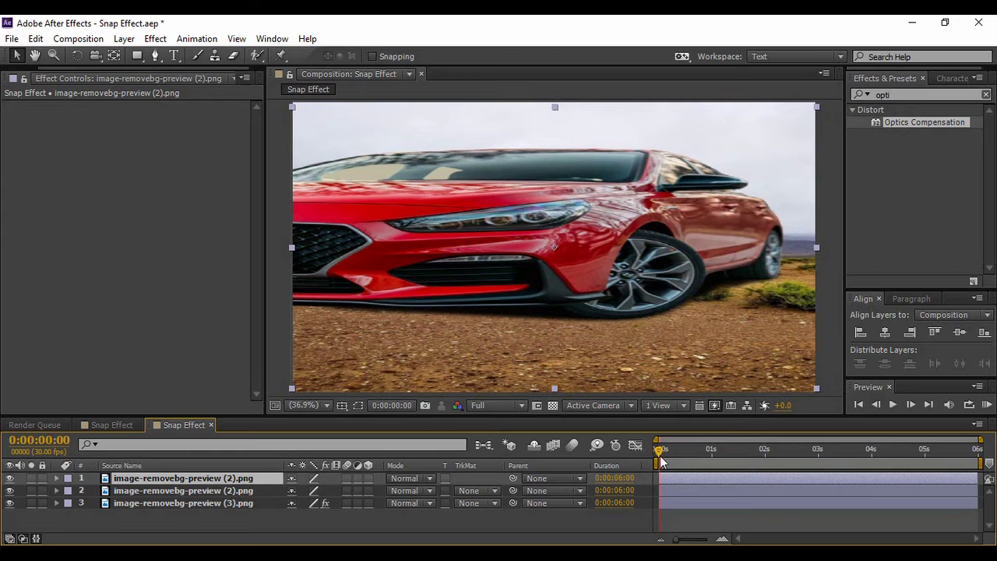
{"action": "left_click_drag", "start_coordinate": [659, 455], "coordinate": [686, 464]}
{"action": "left_click_drag", "start_coordinate": [676, 539], "coordinate": [696, 542]}
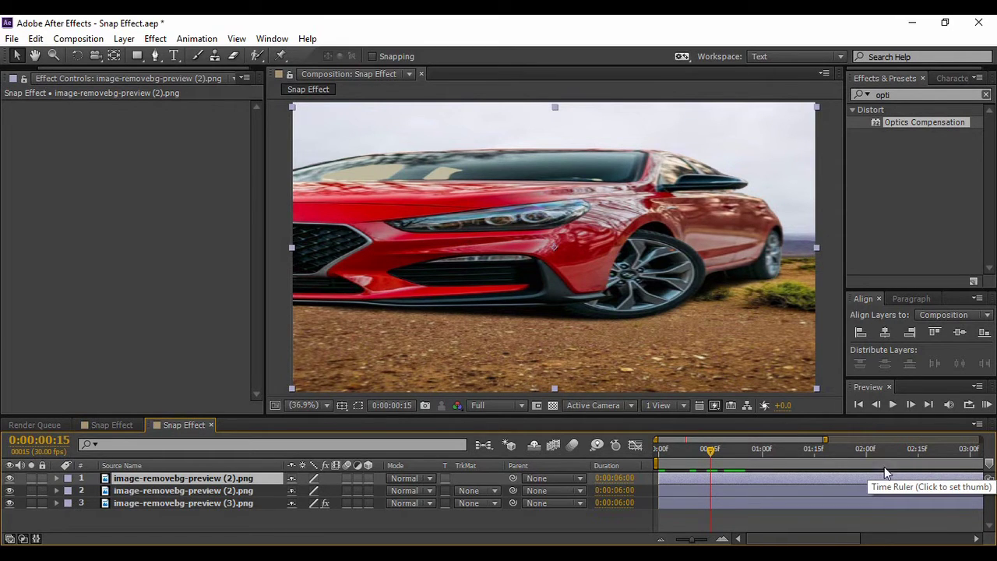
{"action": "left_click", "coordinate": [39, 43]}
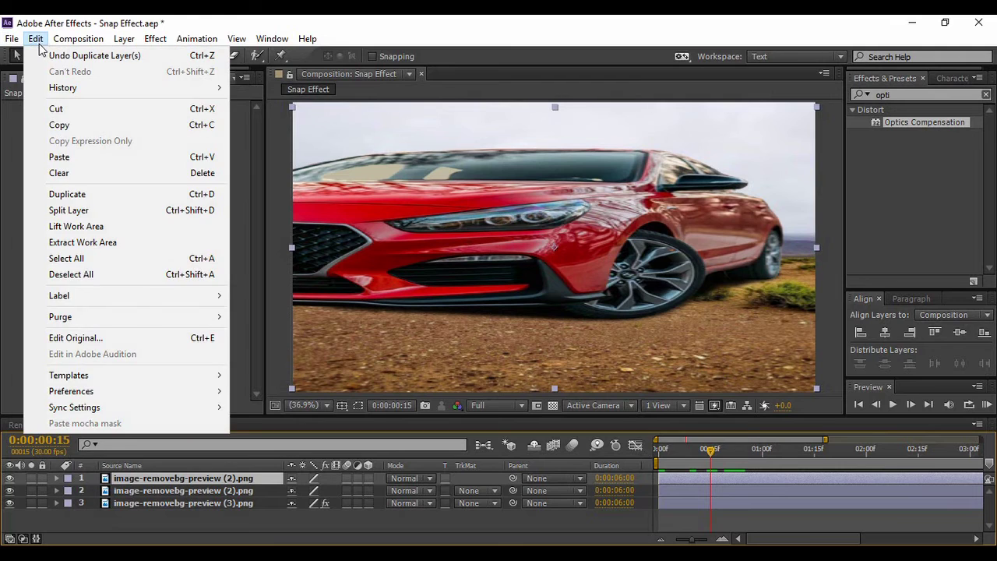
{"action": "left_click", "coordinate": [100, 216]}
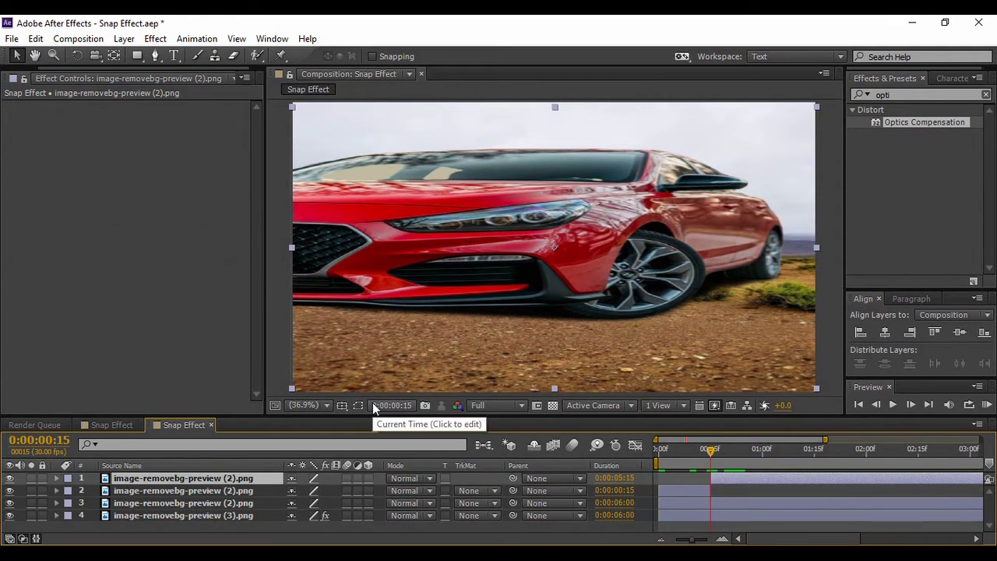
- Delete the extra full-length car copy and move the 15-frame piece to the top
{"action": "left_click", "coordinate": [219, 505]}
{"action": "key", "text": "Delete"}
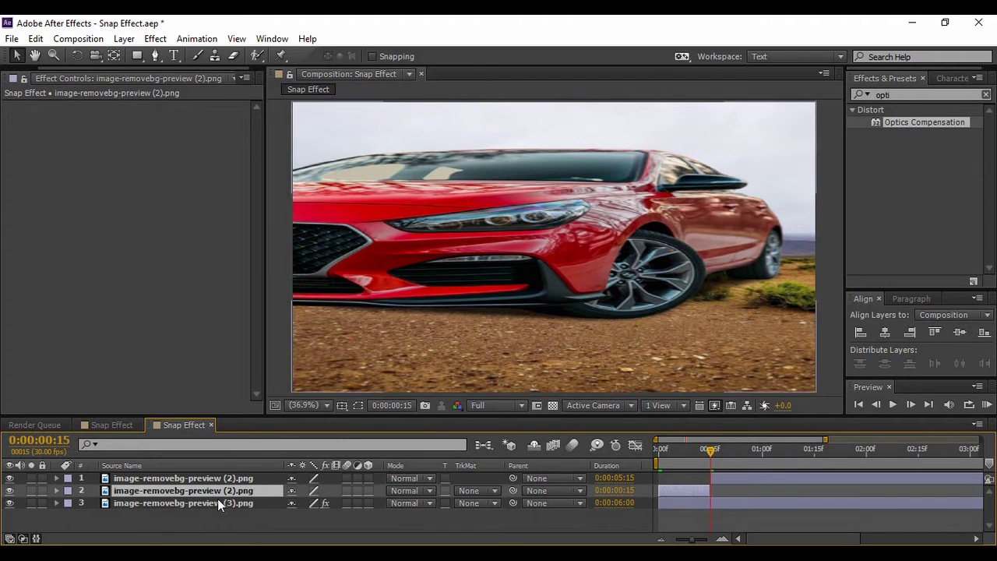
{"action": "left_click_drag", "start_coordinate": [217, 476], "coordinate": [217, 472]}
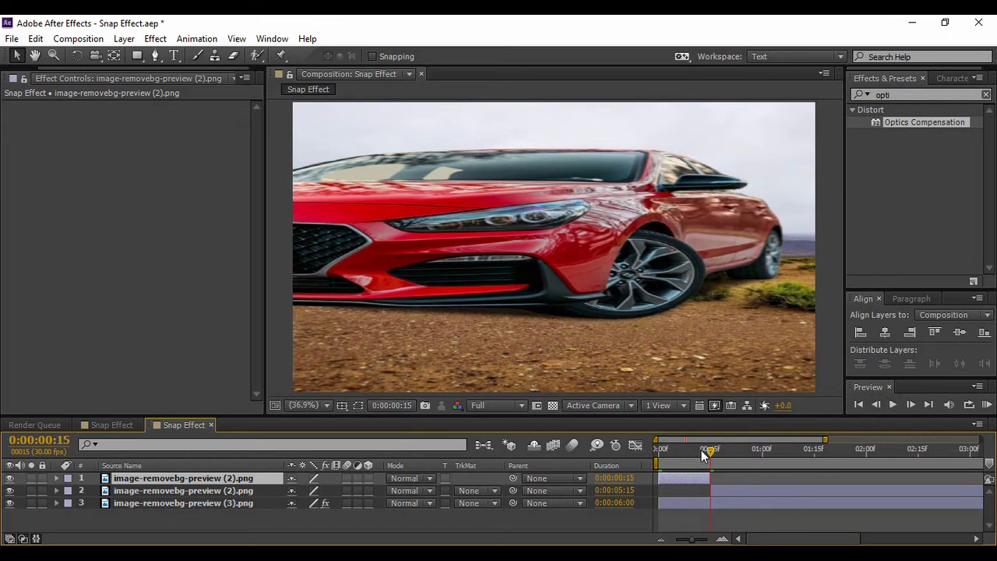
{"action": "left_click_drag", "start_coordinate": [712, 454], "coordinate": [711, 454]}
- Keyframe the top car layer's opacity to 0% at frame 15 and step through the fade
{"action": "key", "text": "t"}
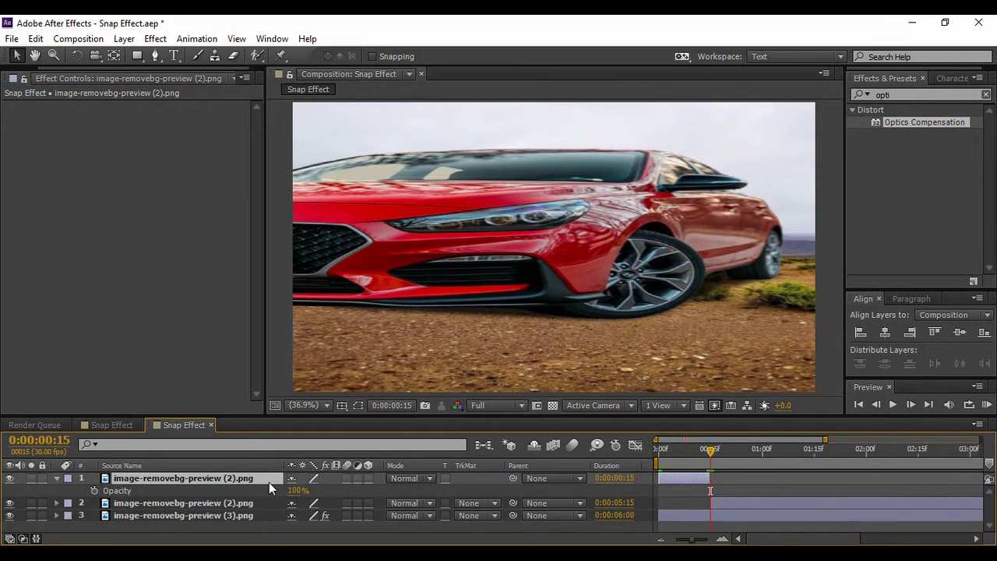
{"action": "left_click_drag", "start_coordinate": [294, 491], "coordinate": [148, 486]}
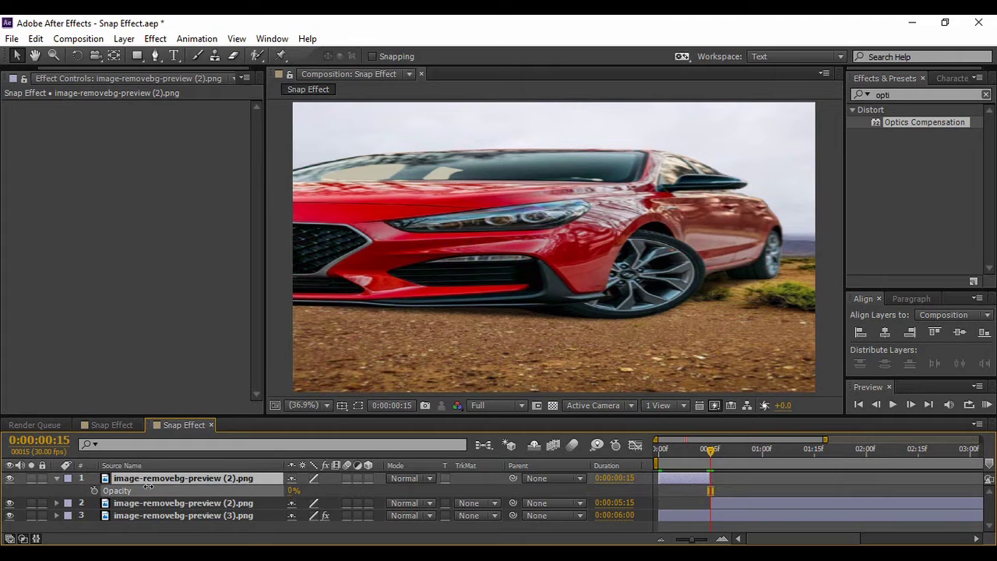
{"action": "left_click", "coordinate": [92, 491]}
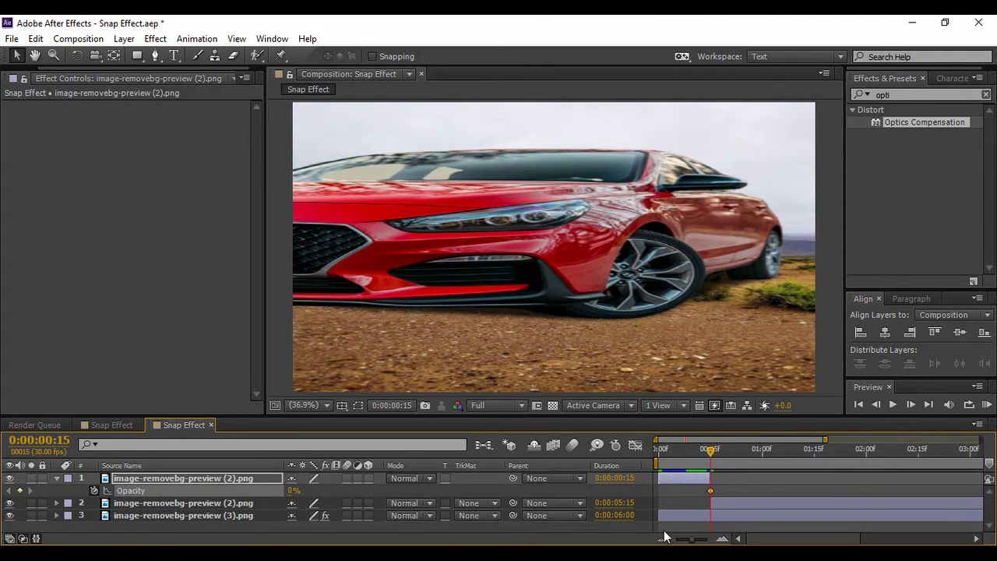
{"action": "left_click", "coordinate": [876, 404]}
{"action": "left_click", "coordinate": [876, 405]}
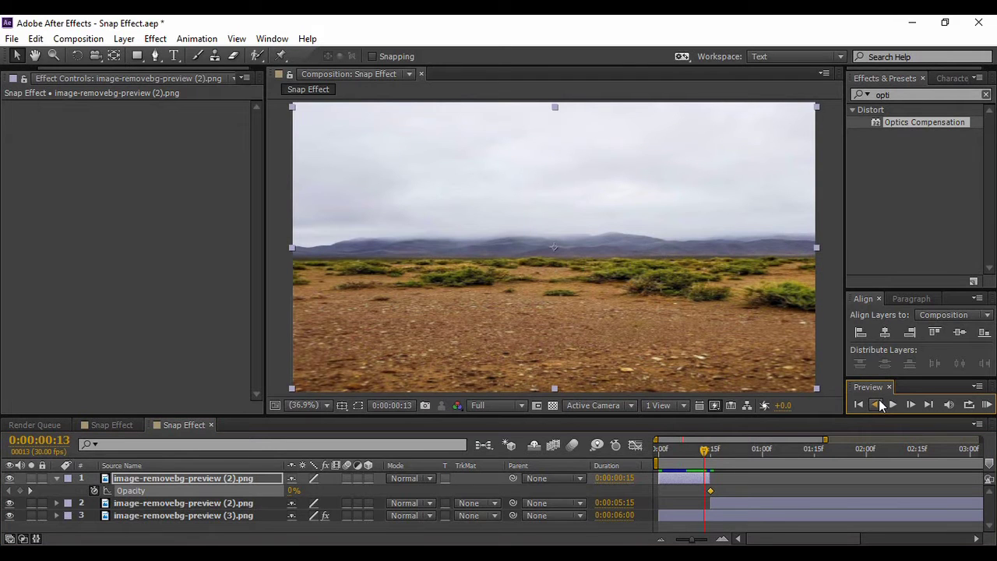
{"action": "left_click", "coordinate": [910, 404]}
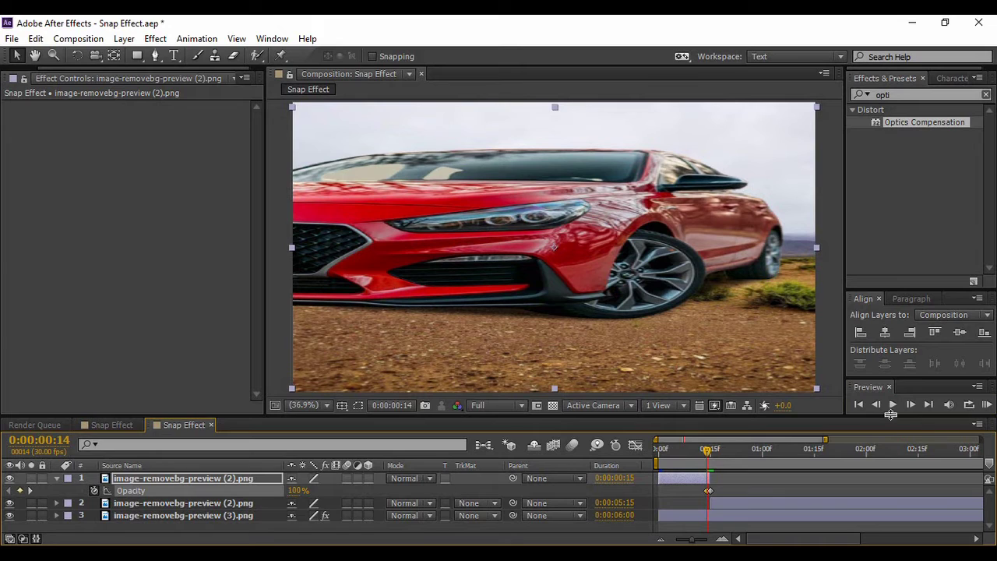
{"action": "left_click", "coordinate": [892, 404]}
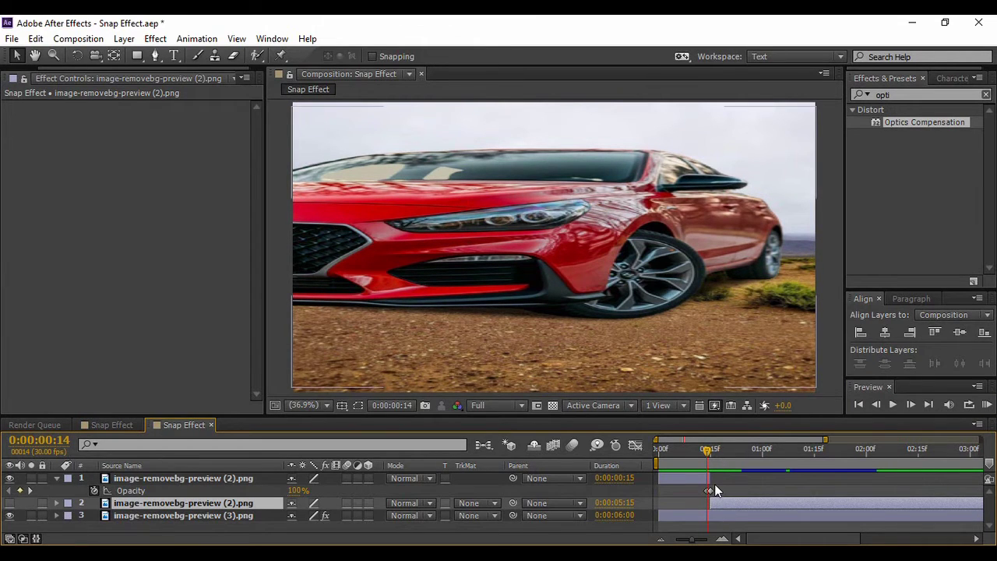
- Move the full-opacity keyframe to frame 13 and check frames 13, 14 and 15
{"action": "left_click_drag", "start_coordinate": [692, 539], "coordinate": [704, 540]}
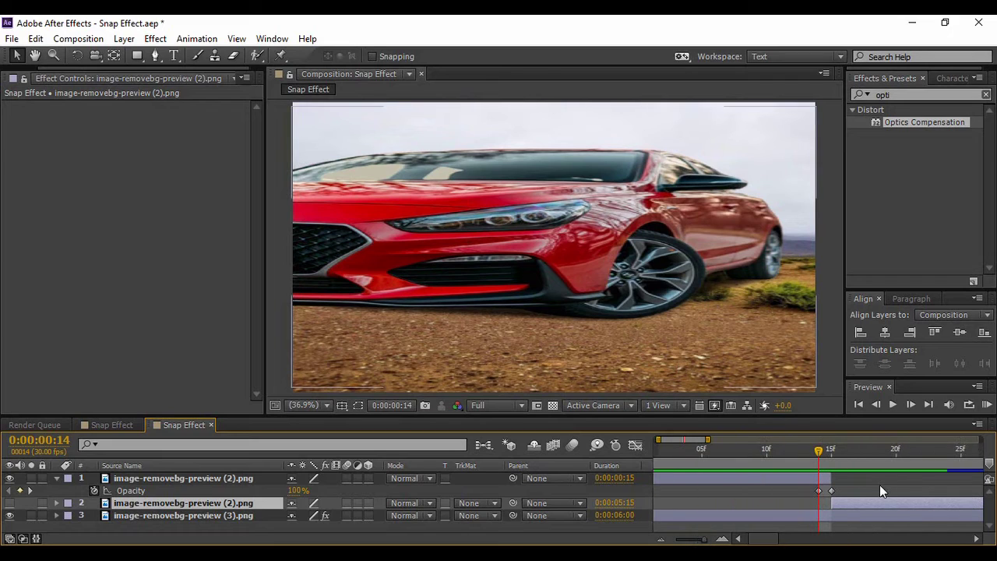
{"action": "left_click", "coordinate": [816, 491]}
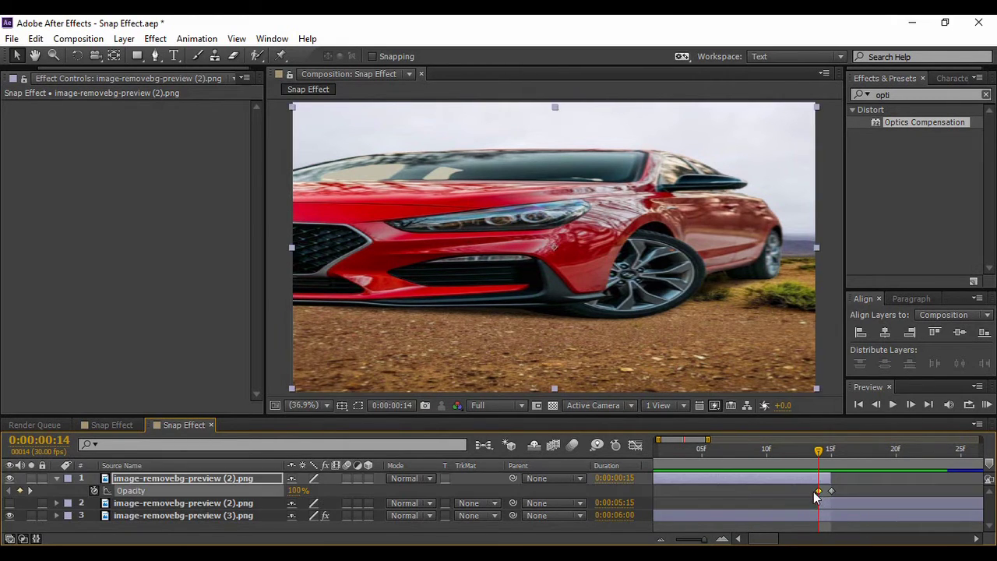
{"action": "left_click_drag", "start_coordinate": [813, 492], "coordinate": [810, 491]}
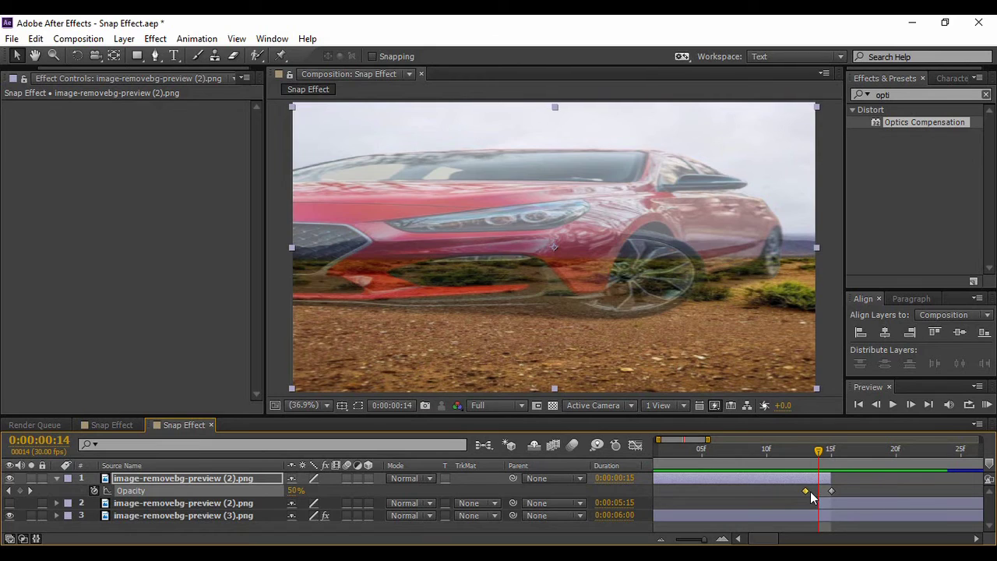
{"action": "left_click", "coordinate": [805, 451]}
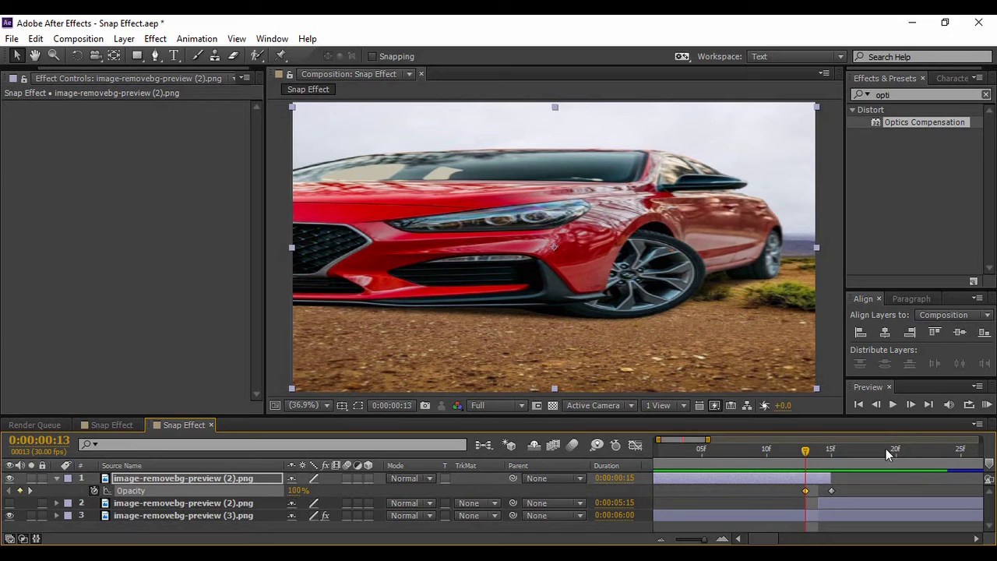
{"action": "left_click", "coordinate": [909, 404]}
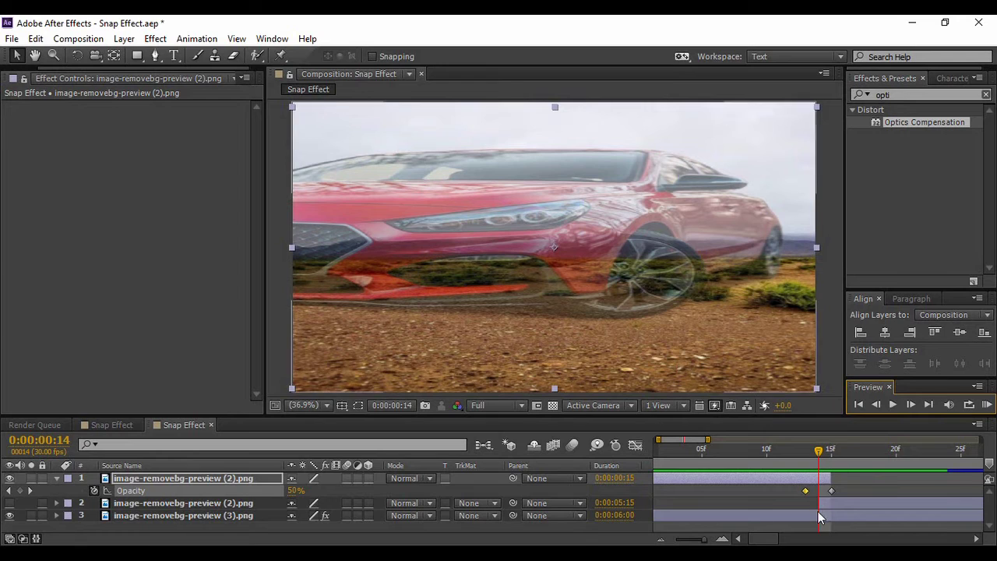
{"action": "left_click", "coordinate": [911, 408]}
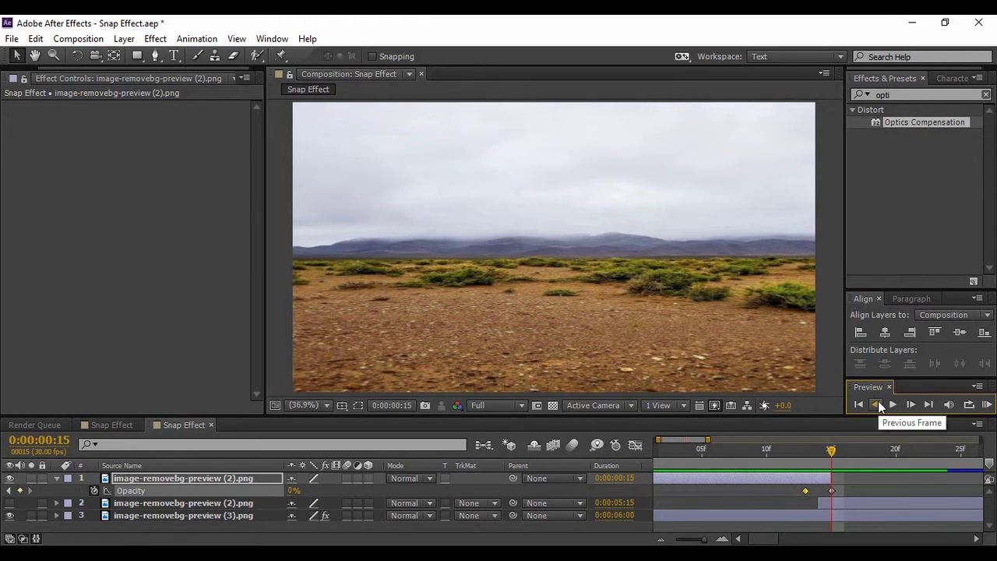
{"action": "left_click", "coordinate": [879, 407]}
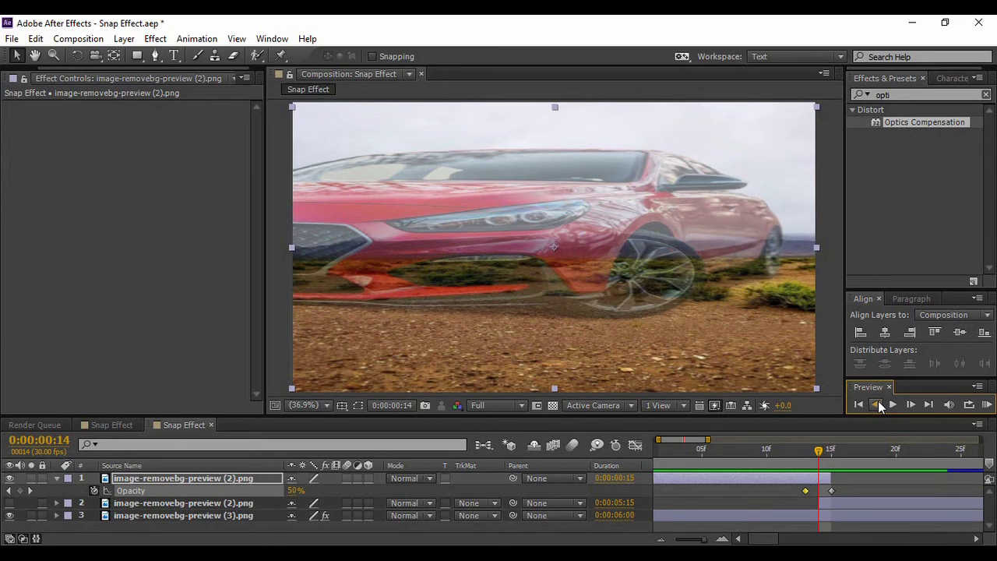
{"action": "left_click", "coordinate": [900, 96]}
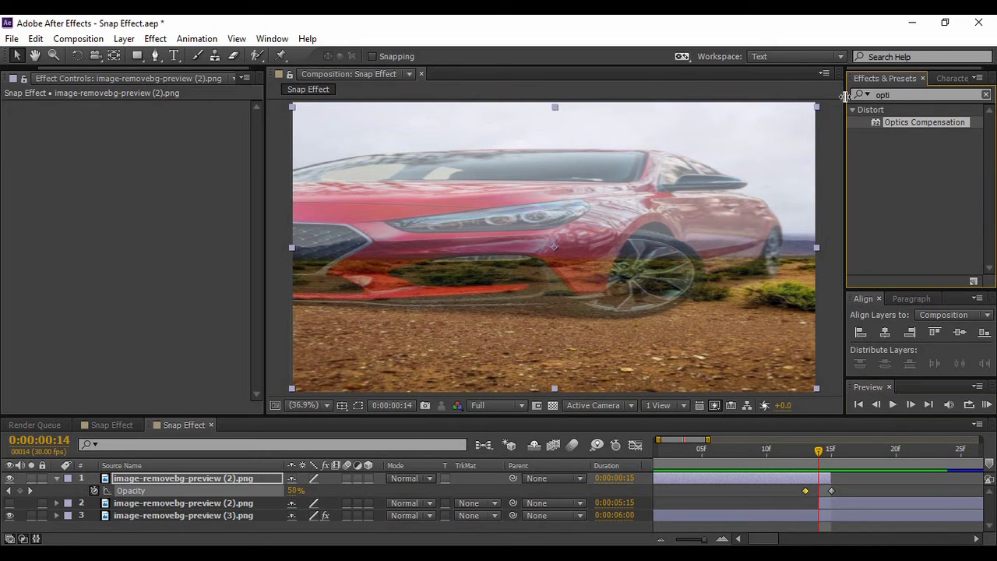
- Apply CC Scatterize to the second car layer and make that layer visible
{"action": "key", "text": "BackSpace"}
{"action": "key", "text": "BackSpace"}
{"action": "key", "text": "BackSpace"}
{"action": "key", "text": "BackSpace"}
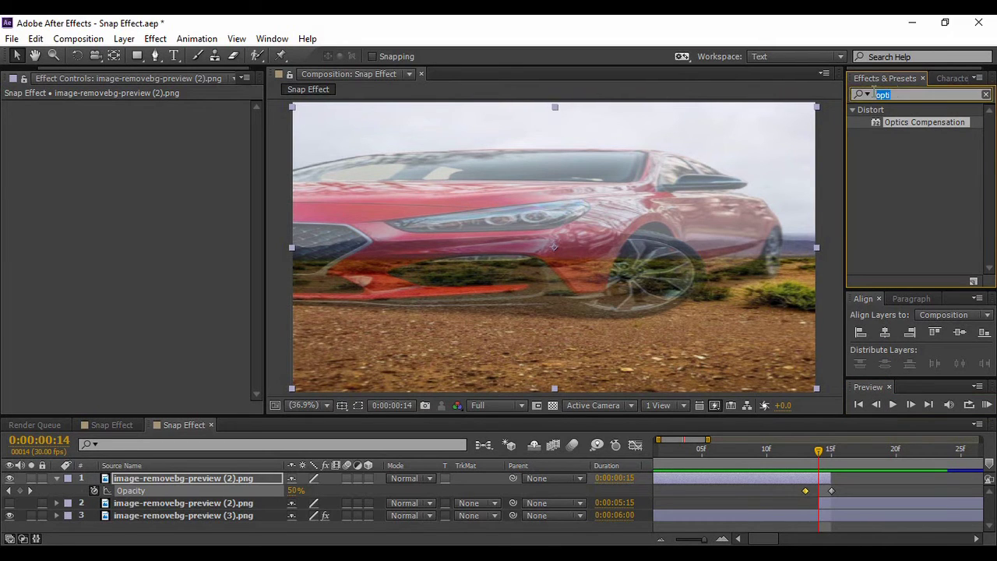
{"action": "type", "text": "scatt"}
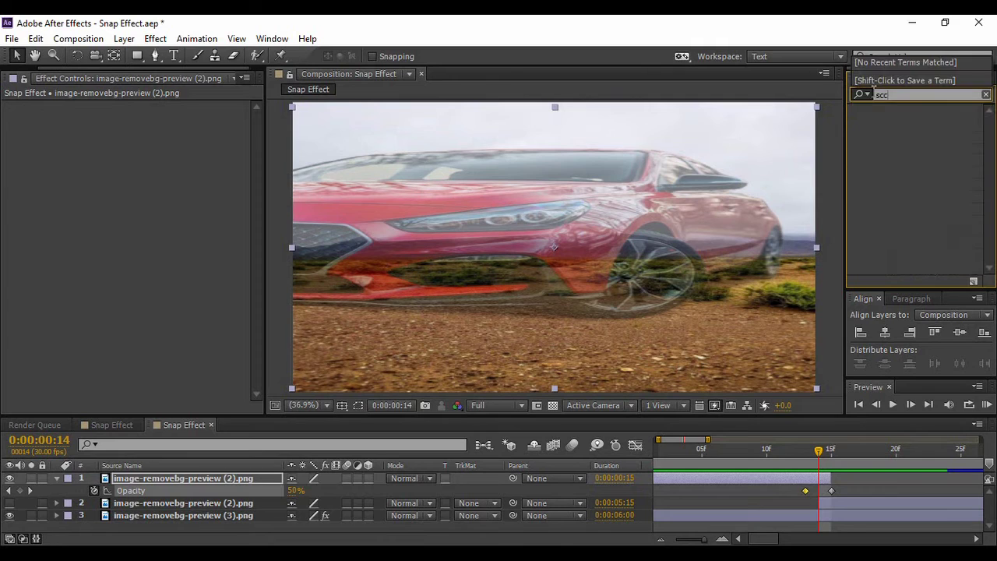
{"action": "left_click", "coordinate": [910, 126]}
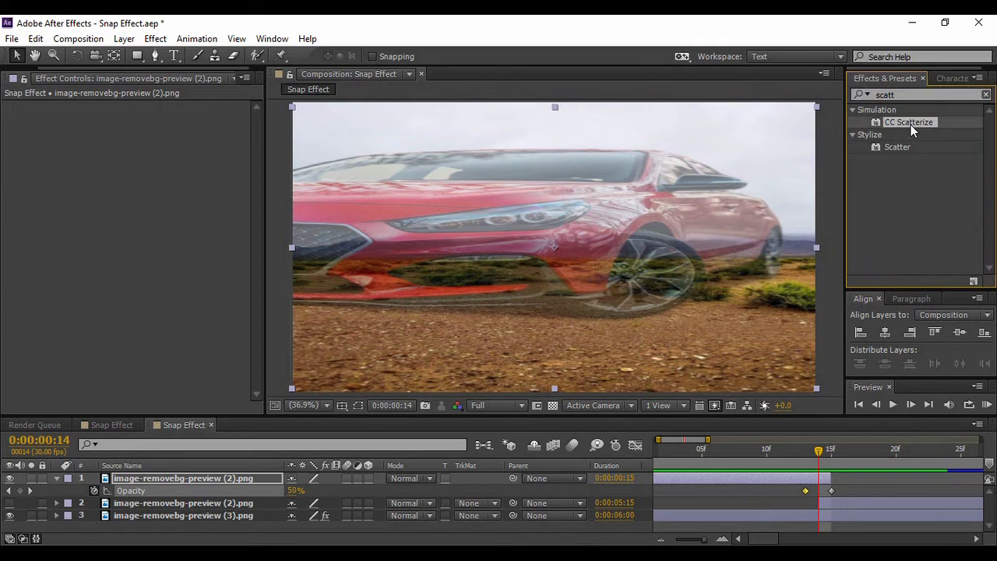
{"action": "left_click_drag", "start_coordinate": [904, 126], "coordinate": [196, 501]}
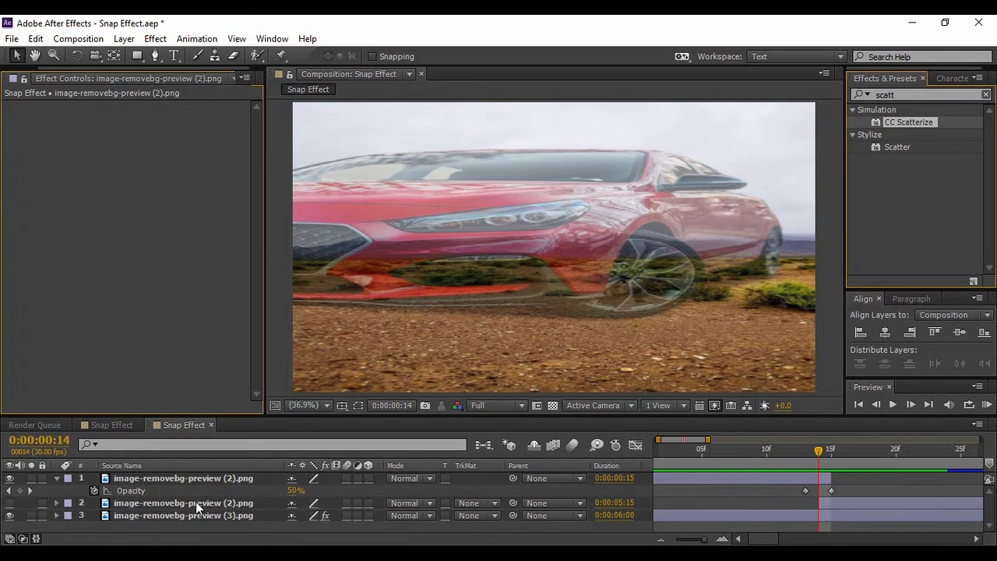
{"action": "left_click", "coordinate": [9, 504]}
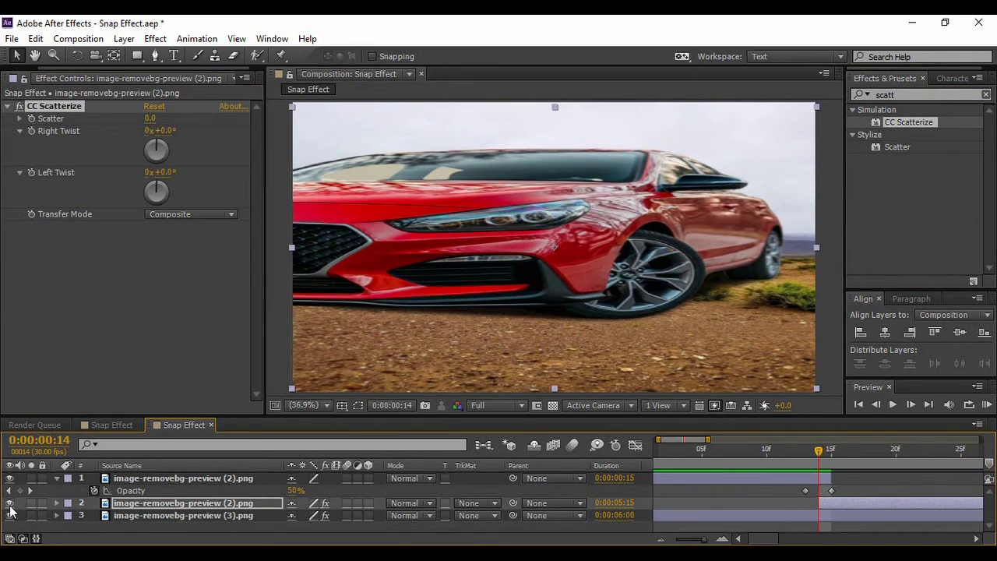
- Keyframe the Scatter amount from frame 15, setting it to 126 at 3 seconds
{"action": "left_click", "coordinate": [32, 119]}
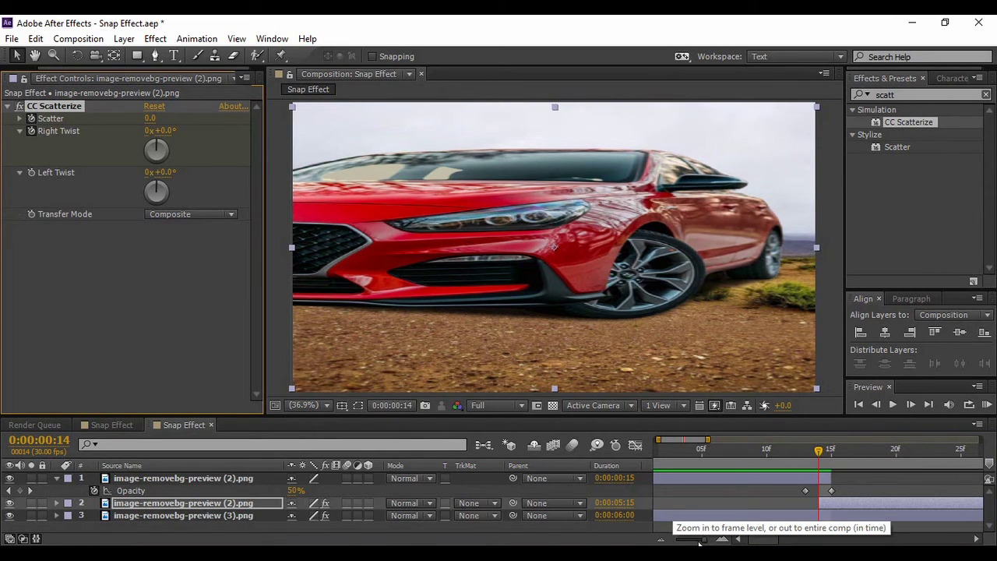
{"action": "left_click_drag", "start_coordinate": [704, 541], "coordinate": [675, 539]}
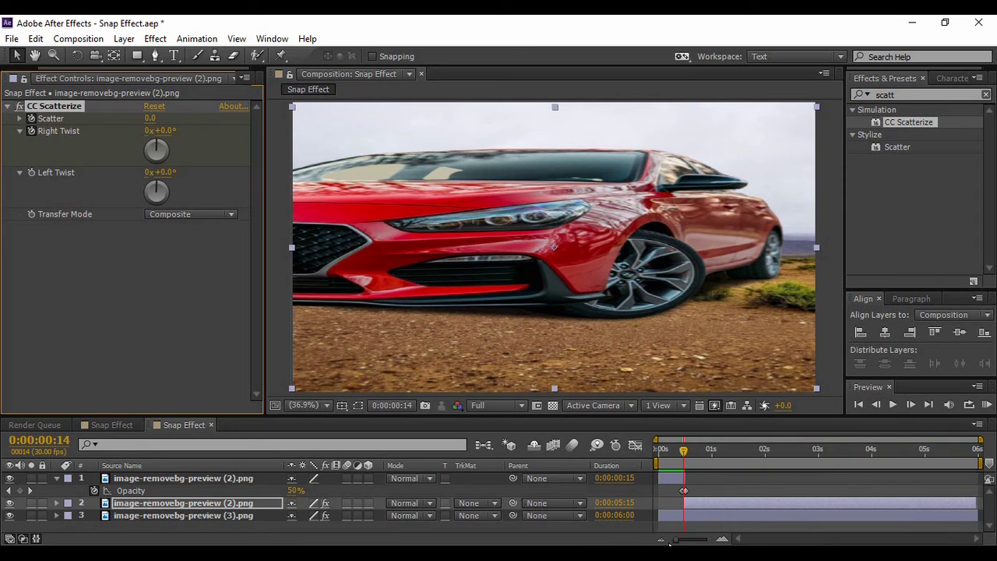
{"action": "left_click", "coordinate": [688, 454]}
{"action": "left_click_drag", "start_coordinate": [689, 454], "coordinate": [821, 469]}
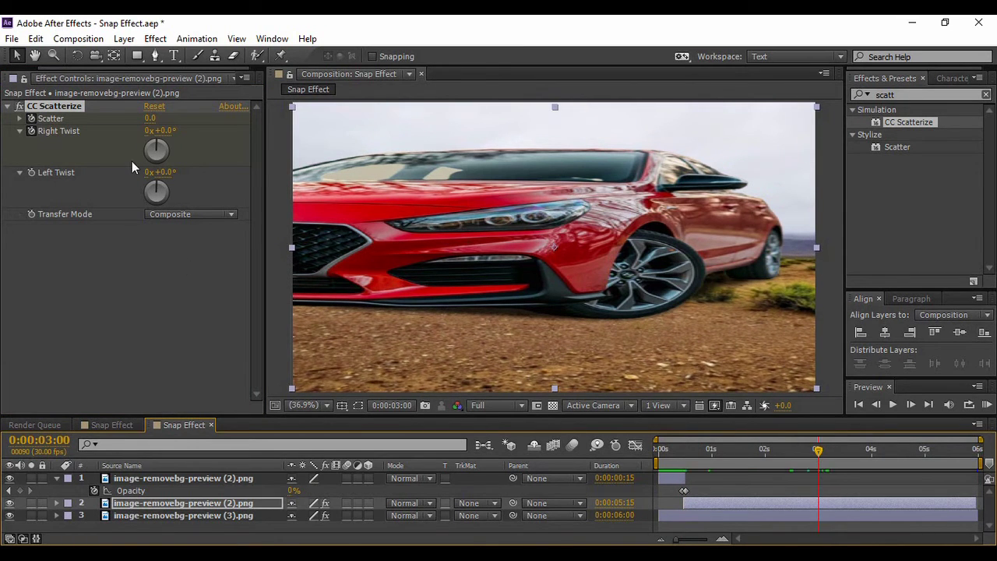
{"action": "left_click", "coordinate": [151, 119]}
{"action": "type", "text": "126"}
{"action": "key", "text": "Return"}
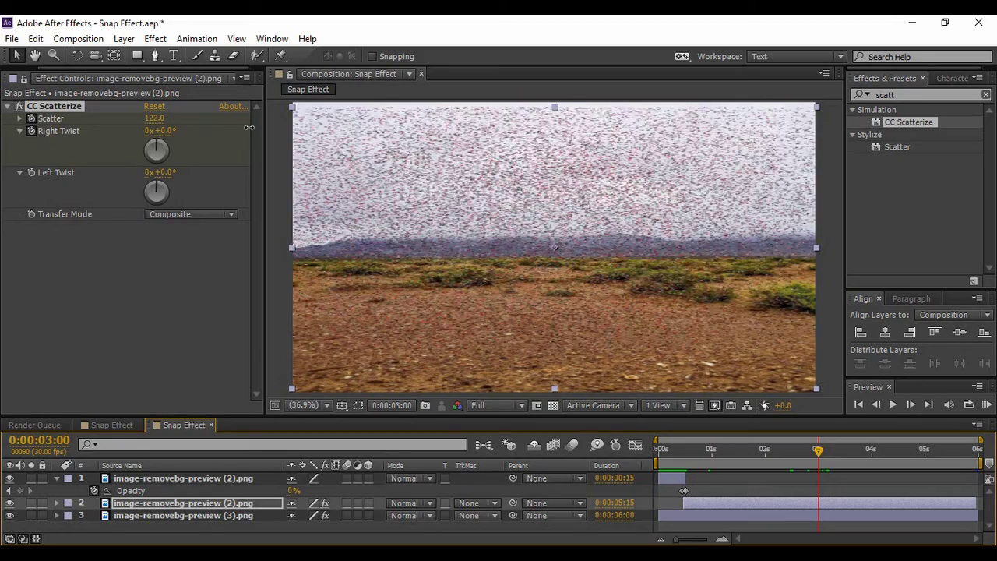
- Raise Scatter to 300 and set Right Twist to 3 revolutions
{"action": "left_click_drag", "start_coordinate": [252, 127], "coordinate": [380, 143]}
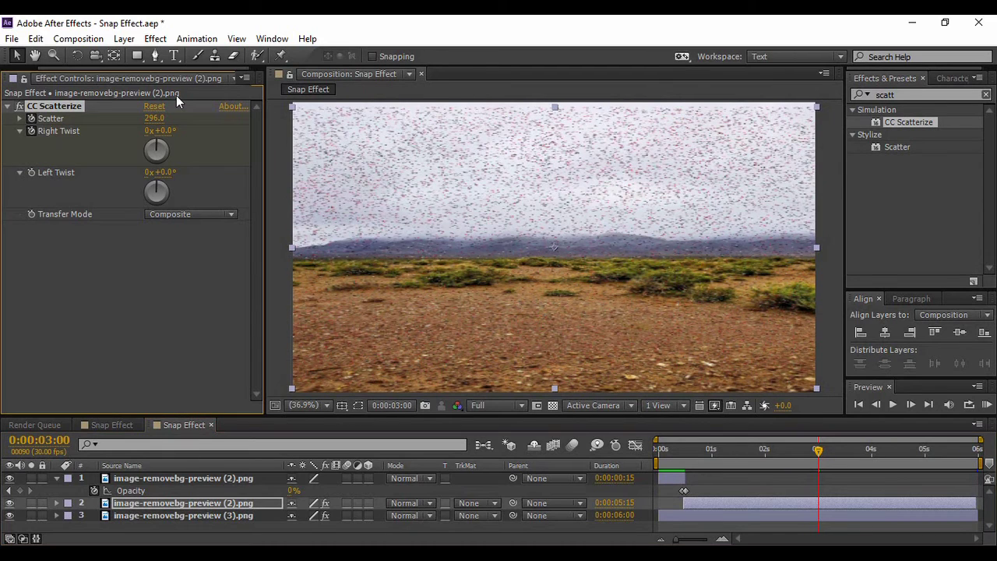
{"action": "left_click", "coordinate": [153, 120]}
{"action": "type", "text": "300"}
{"action": "key", "text": "Return"}
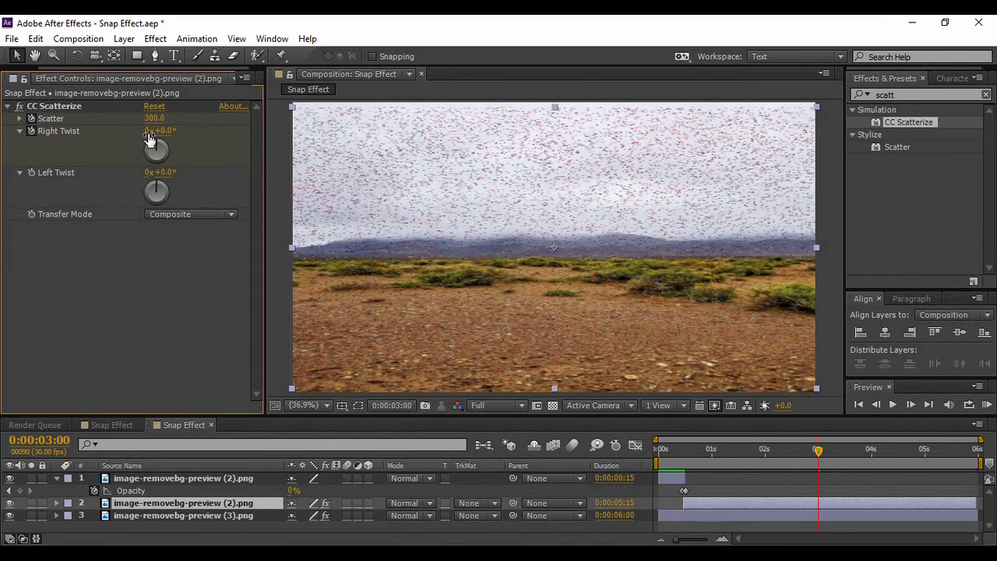
{"action": "left_click", "coordinate": [151, 130]}
{"action": "type", "text": "3"}
{"action": "key", "text": "Return"}
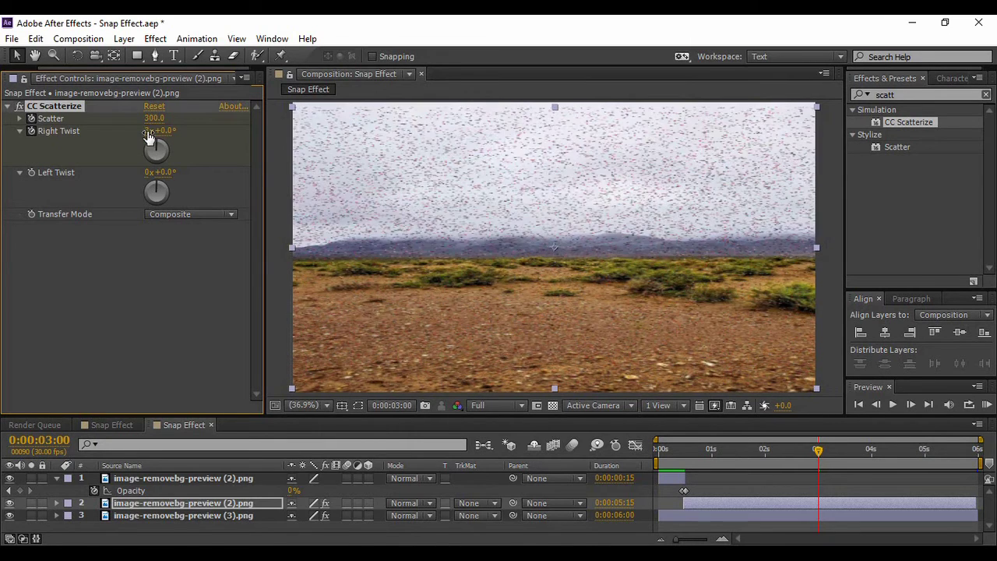
- Set Scatter to 9000 at 0:00:03:16, then move to the 4-second mark
{"action": "left_click_drag", "start_coordinate": [819, 450], "coordinate": [846, 463]}
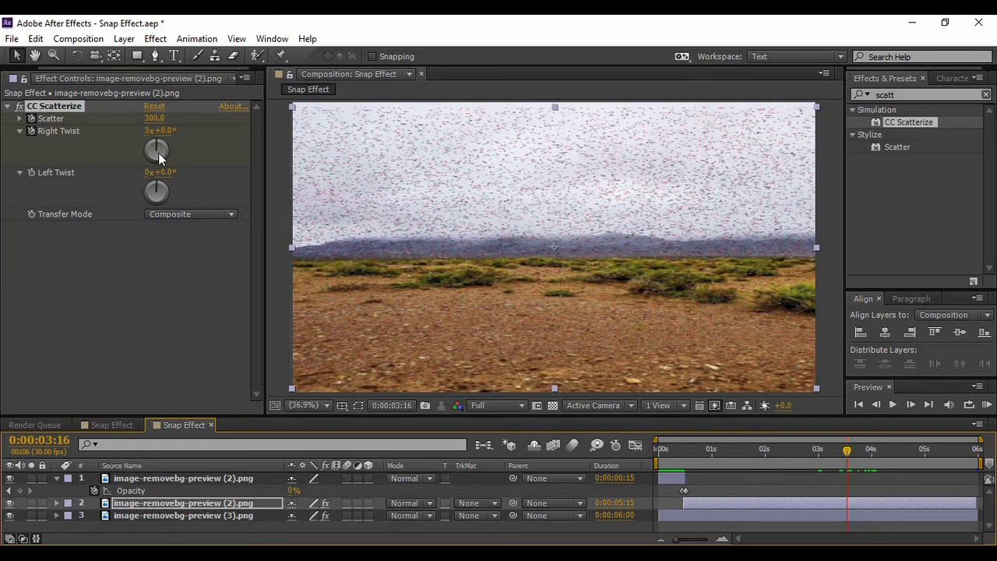
{"action": "left_click", "coordinate": [156, 119]}
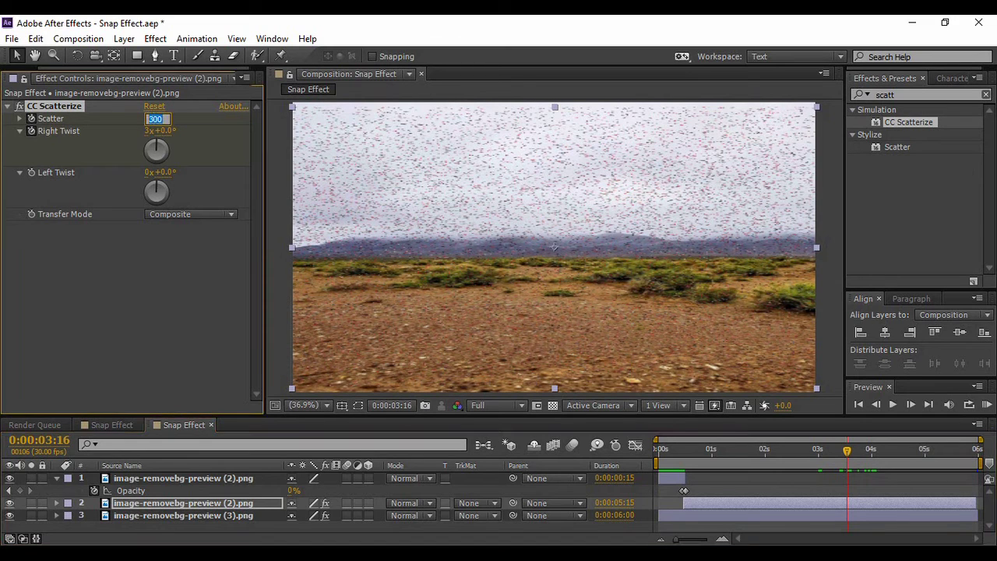
{"action": "type", "text": "9000"}
{"action": "key", "text": "Return"}
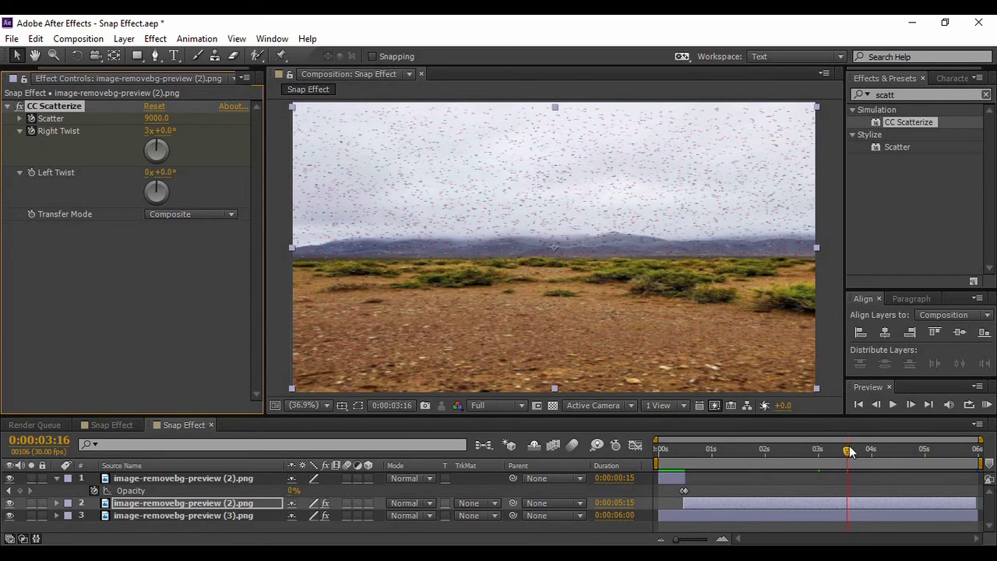
{"action": "left_click_drag", "start_coordinate": [844, 466], "coordinate": [873, 466]}
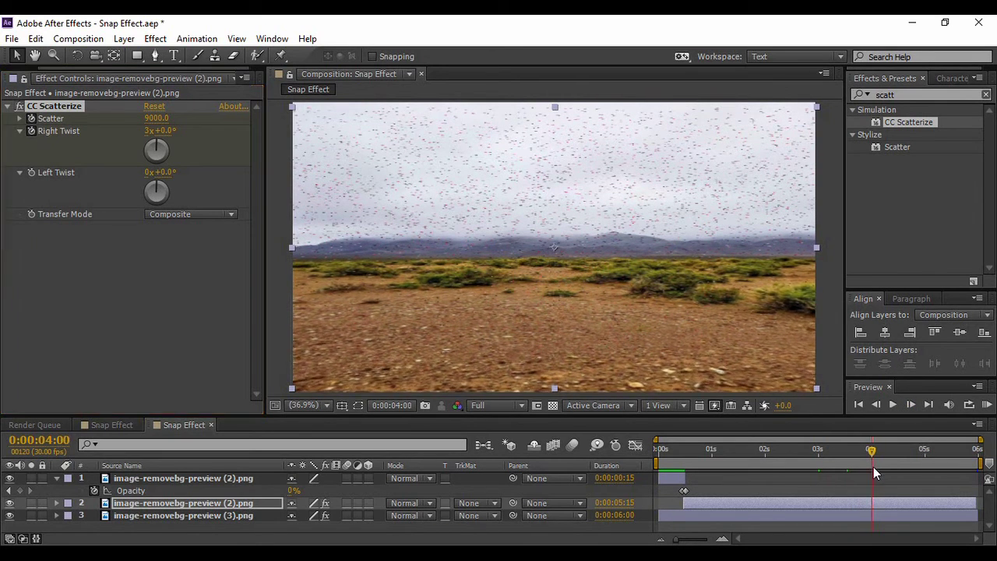
- Keyframe layer 2's opacity from 100% at 0:00:04:00 to 0% at 0:00:04:02
{"action": "left_click", "coordinate": [223, 508]}
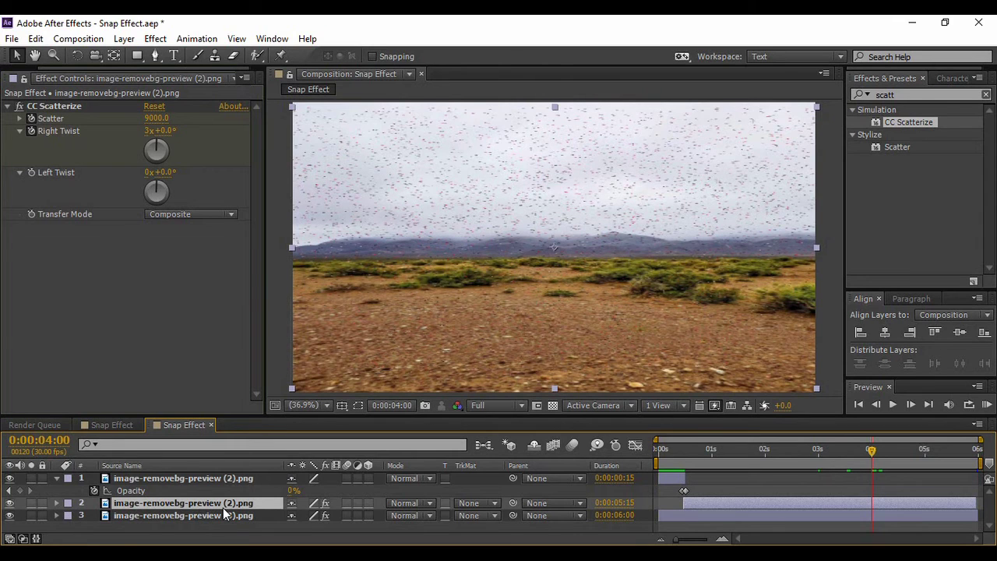
{"action": "key", "text": "t"}
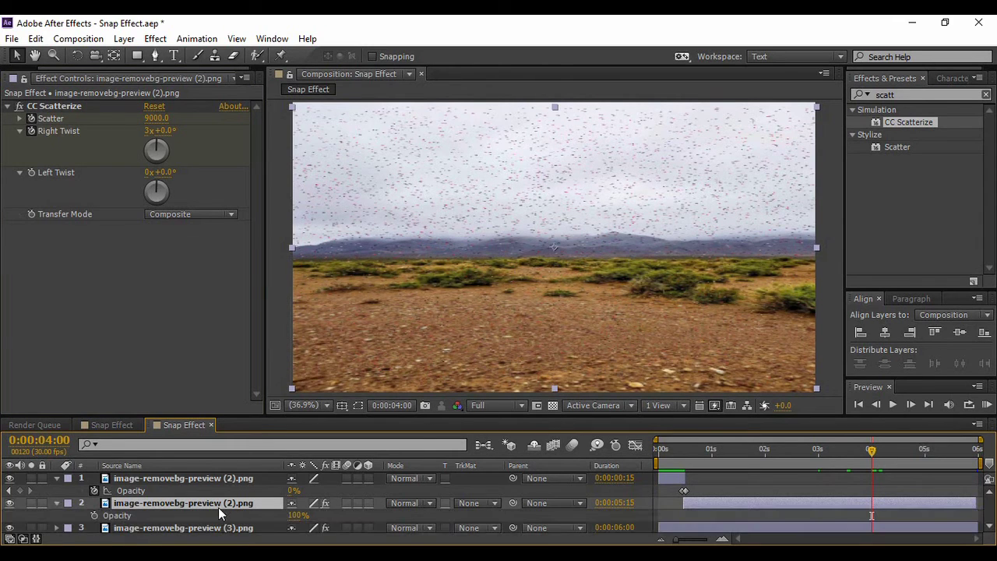
{"action": "left_click", "coordinate": [94, 514]}
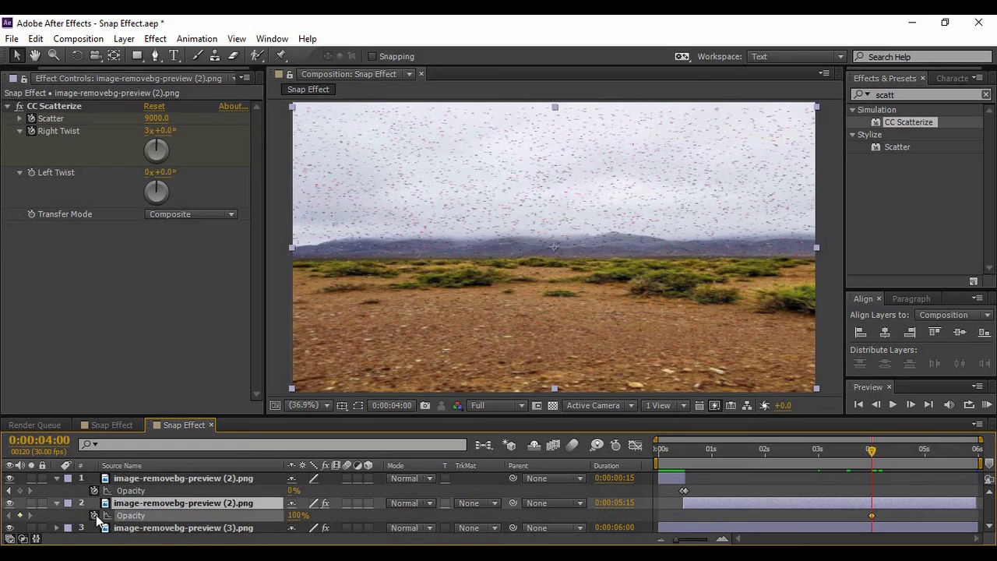
{"action": "left_click", "coordinate": [911, 403]}
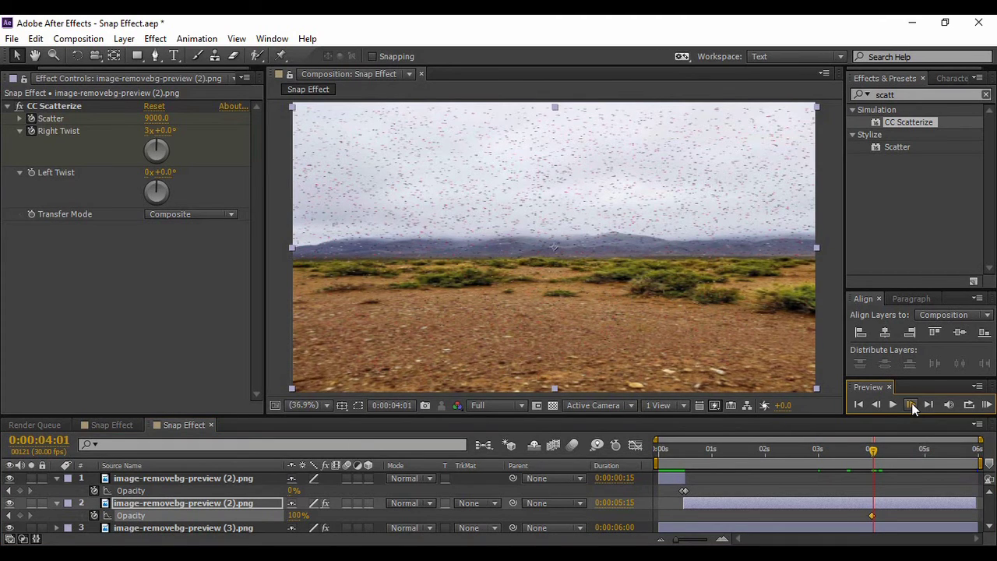
{"action": "left_click", "coordinate": [911, 403]}
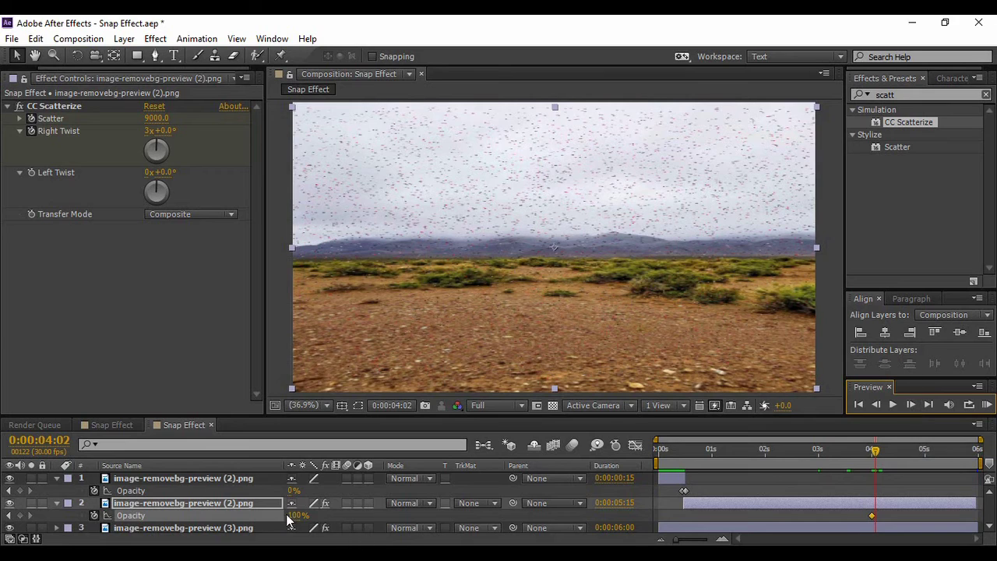
{"action": "left_click_drag", "start_coordinate": [295, 520], "coordinate": [240, 517]}
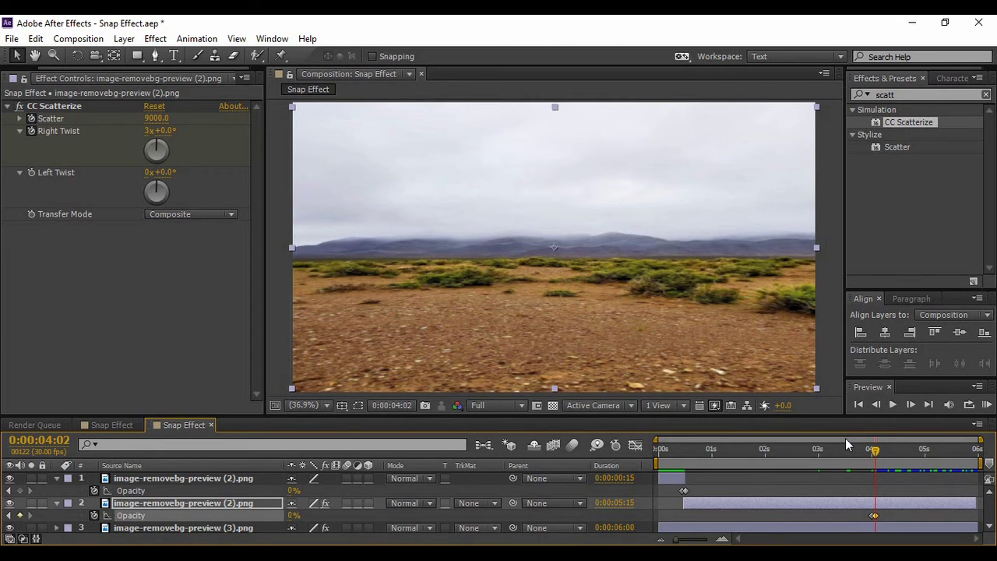
{"action": "left_click", "coordinate": [833, 369]}
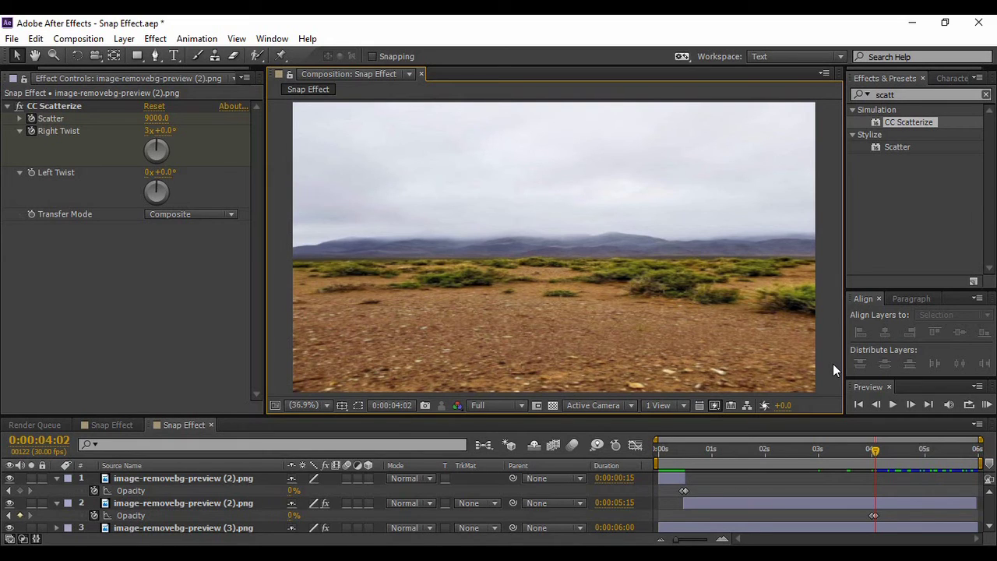
{"action": "left_click", "coordinate": [860, 404]}
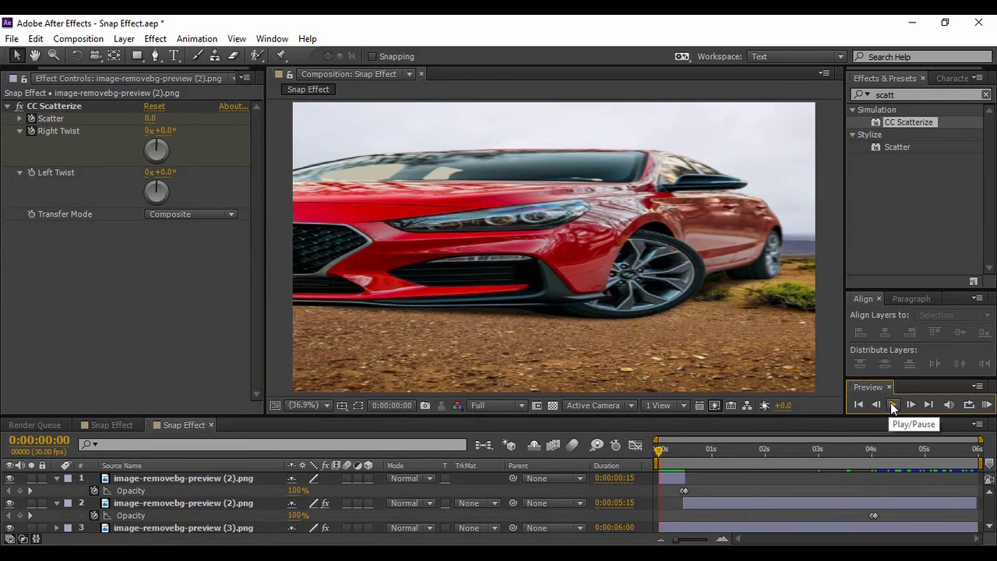
- Preview the animation, switch the preview resolution to Half, and play it again
{"action": "left_click", "coordinate": [892, 405]}
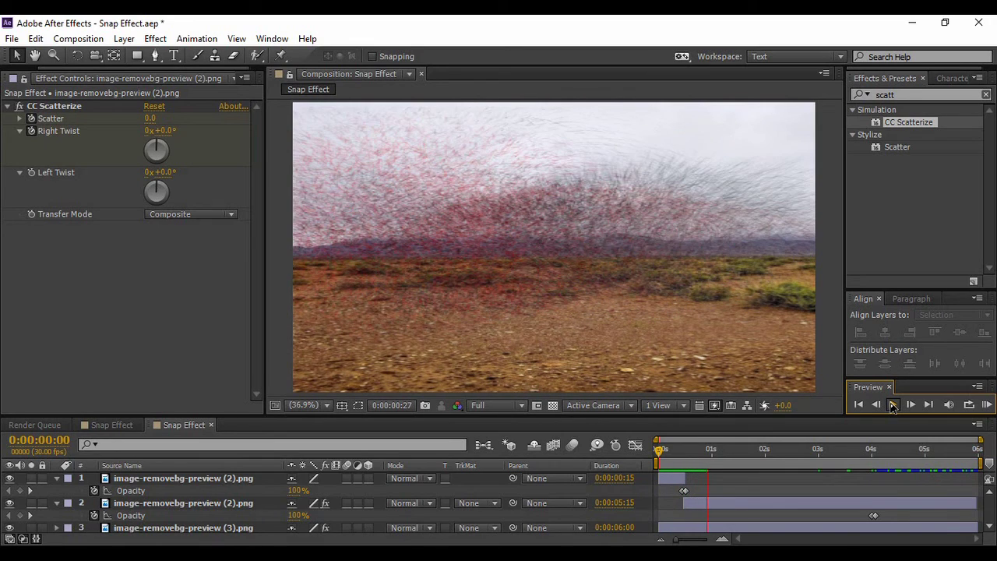
{"action": "left_click", "coordinate": [891, 404]}
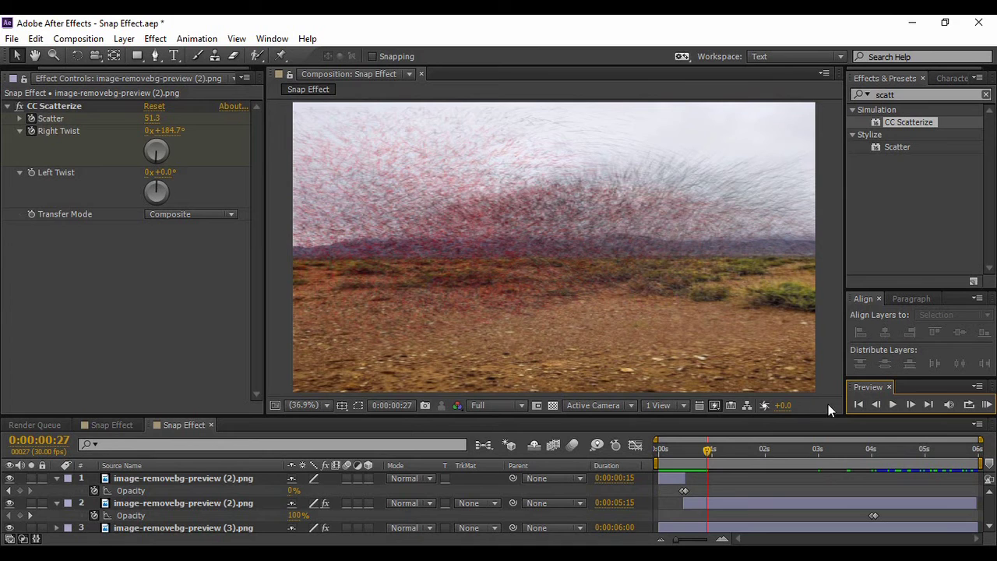
{"action": "left_click", "coordinate": [495, 407]}
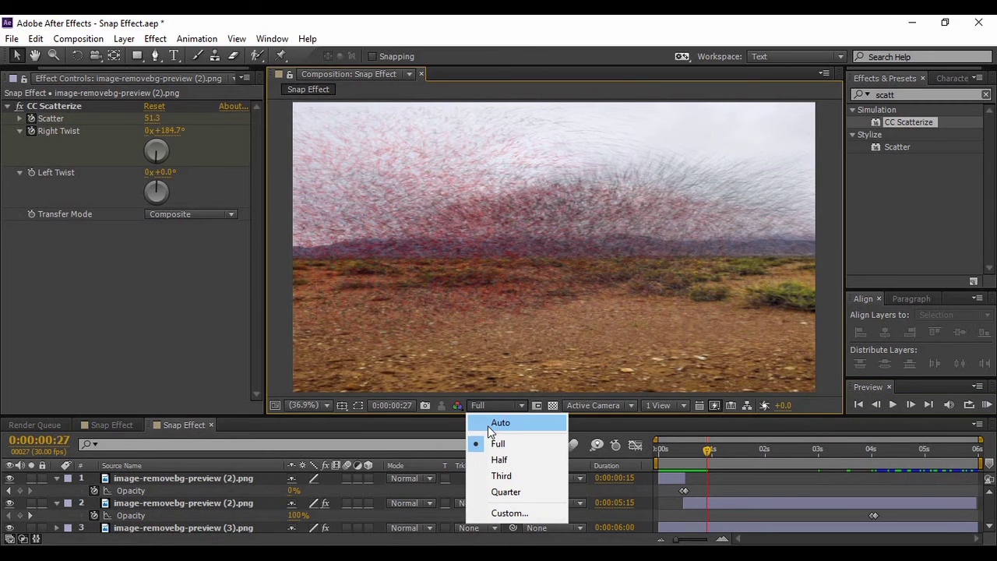
{"action": "left_click", "coordinate": [489, 458]}
{"action": "left_click", "coordinate": [892, 404]}
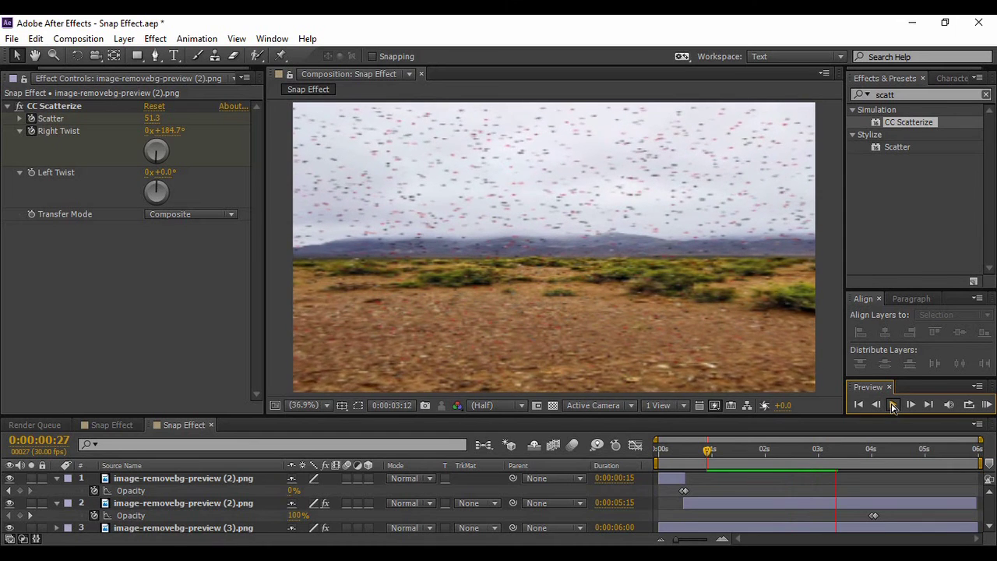
{"action": "left_click", "coordinate": [893, 405]}
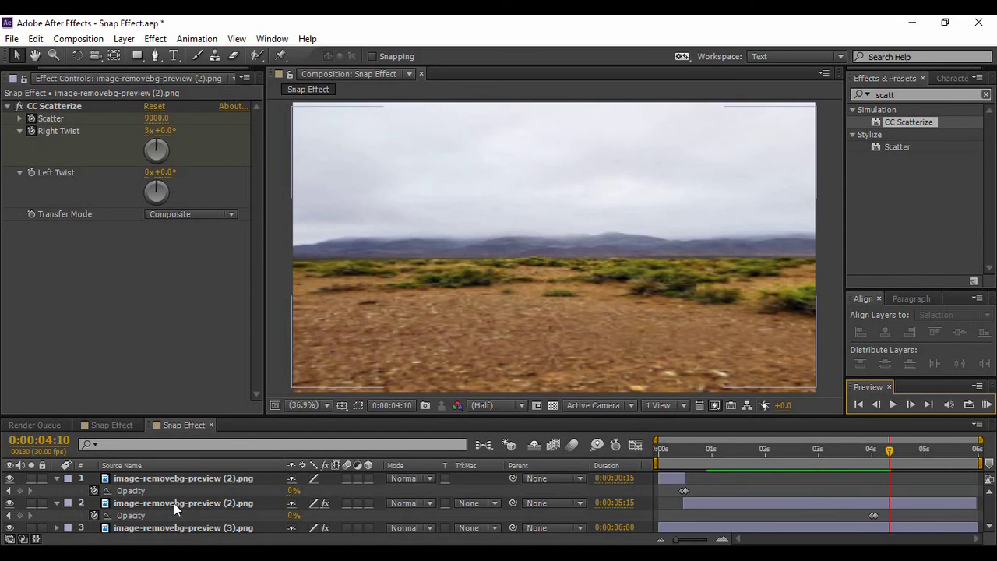
- Move layer 2's Scatter and Right Twist keyframes from 3 seconds to about 2 seconds
{"action": "left_click", "coordinate": [176, 503]}
{"action": "key", "text": "u"}
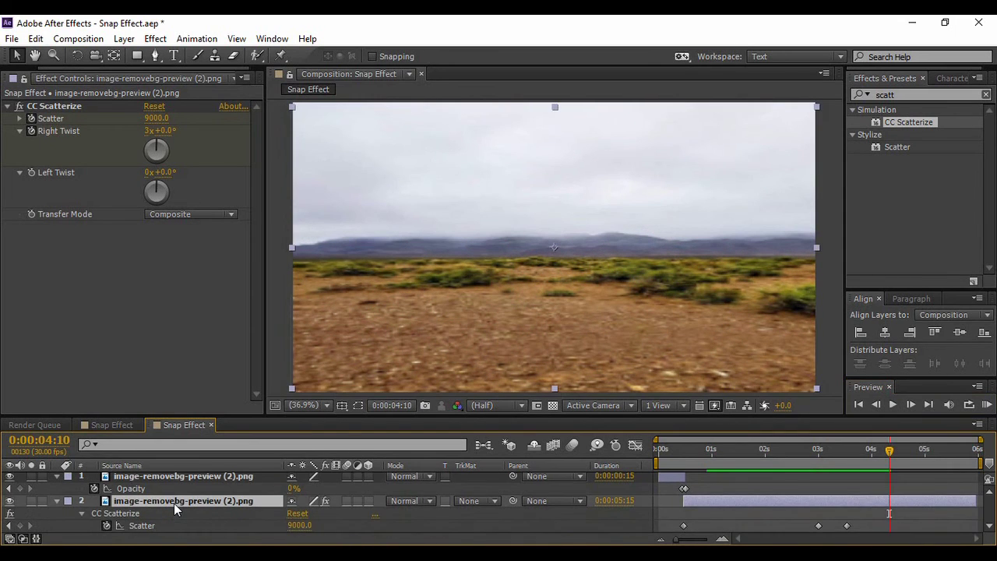
{"action": "left_click", "coordinate": [56, 477]}
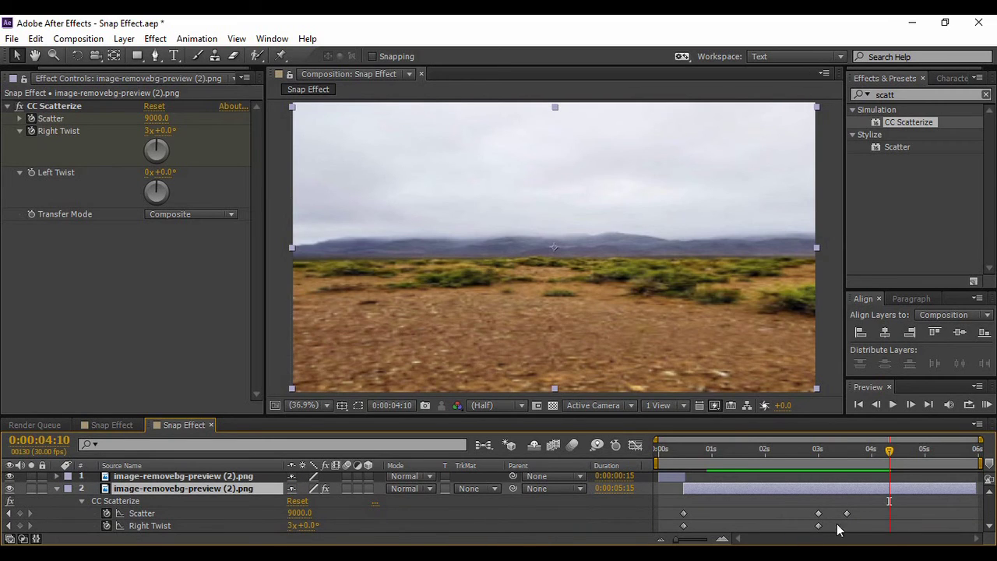
{"action": "left_click", "coordinate": [987, 530]}
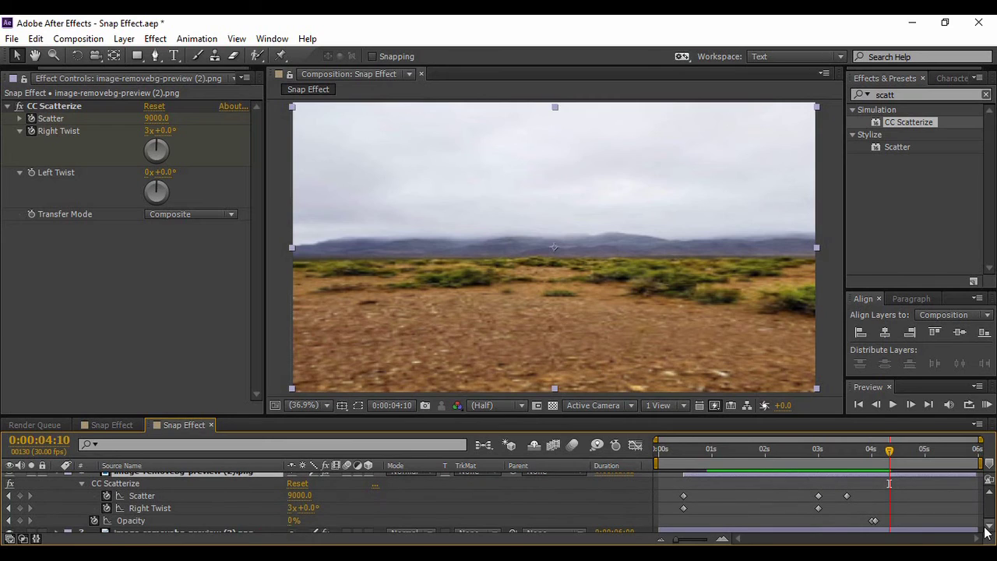
{"action": "left_click_drag", "start_coordinate": [809, 499], "coordinate": [826, 513]}
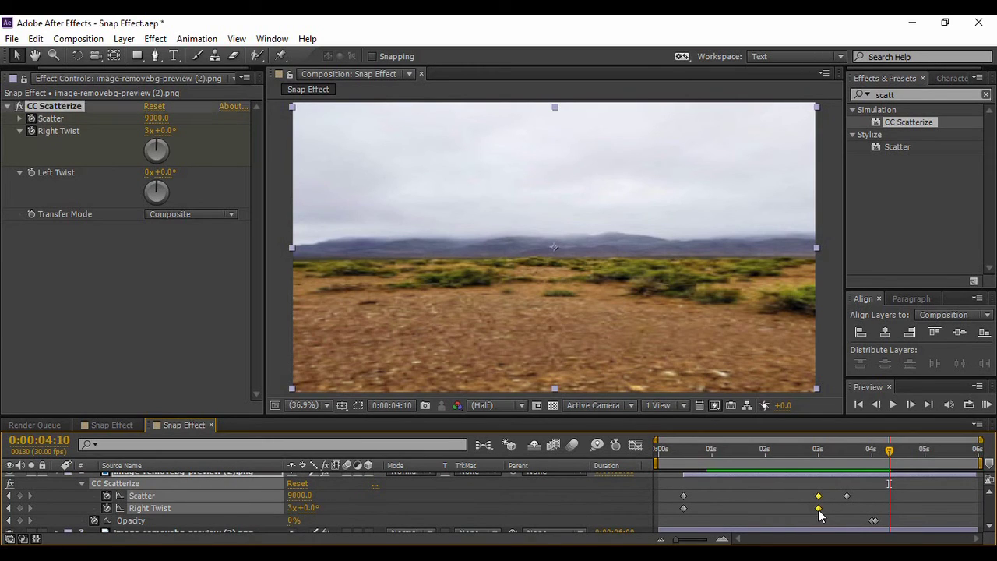
{"action": "left_click_drag", "start_coordinate": [818, 509], "coordinate": [768, 519]}
- Slide the opacity fade earlier to about 3.6s and set Right Twist to 5 at 0:00:03:16
{"action": "left_click", "coordinate": [870, 521]}
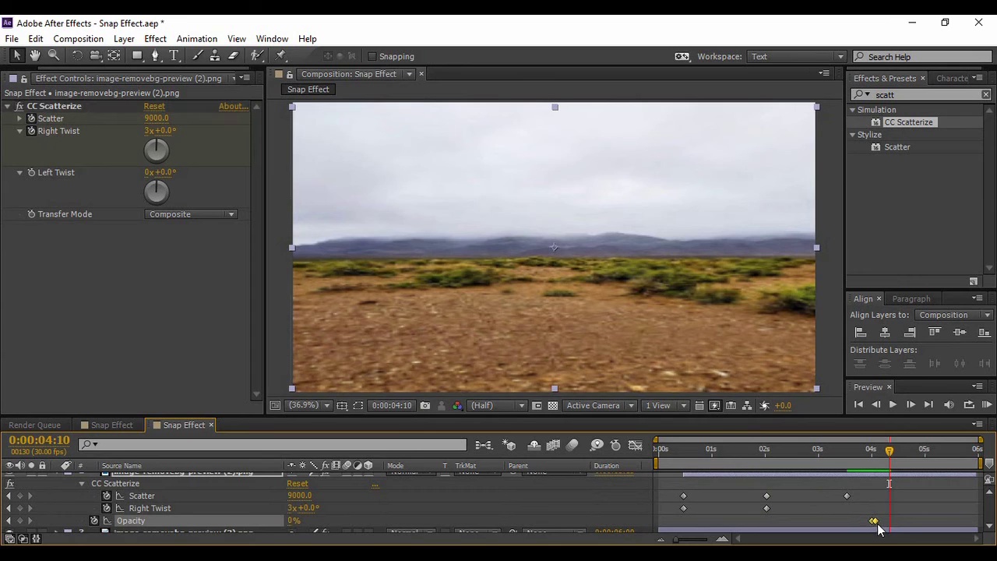
{"action": "left_click_drag", "start_coordinate": [868, 522], "coordinate": [848, 528]}
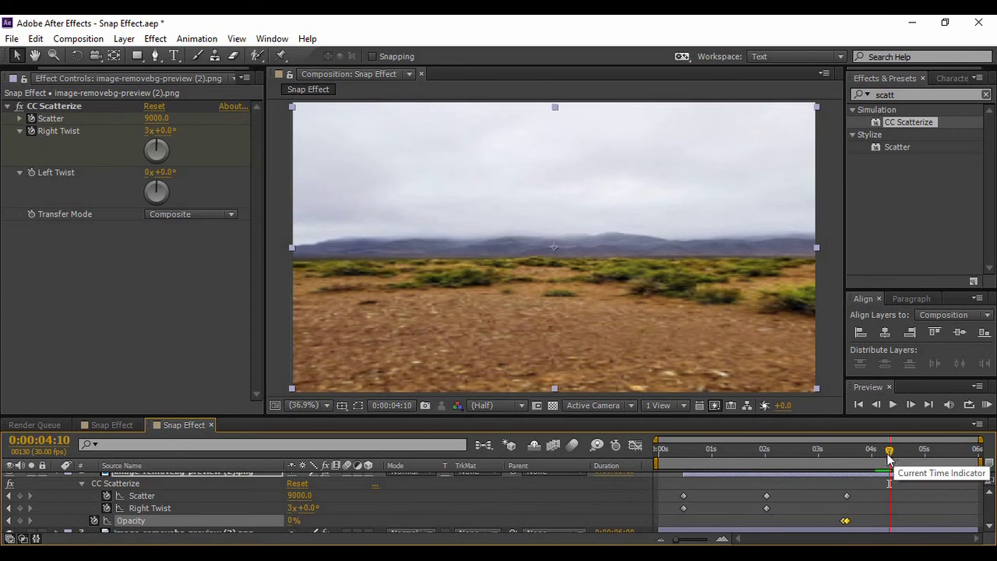
{"action": "left_click_drag", "start_coordinate": [890, 458], "coordinate": [847, 451]}
{"action": "left_click", "coordinate": [847, 492]}
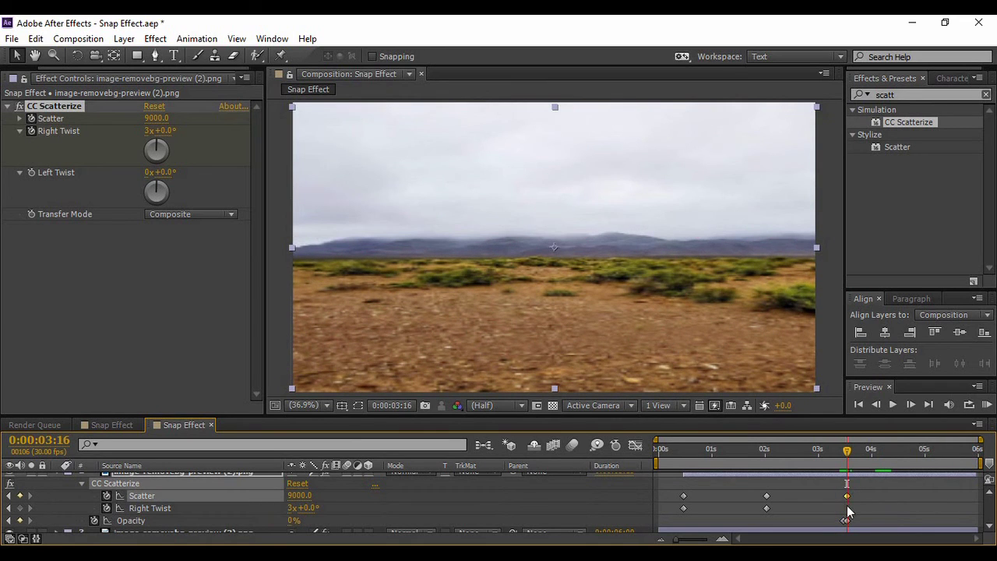
{"action": "left_click", "coordinate": [148, 131]}
{"action": "type", "text": "5"}
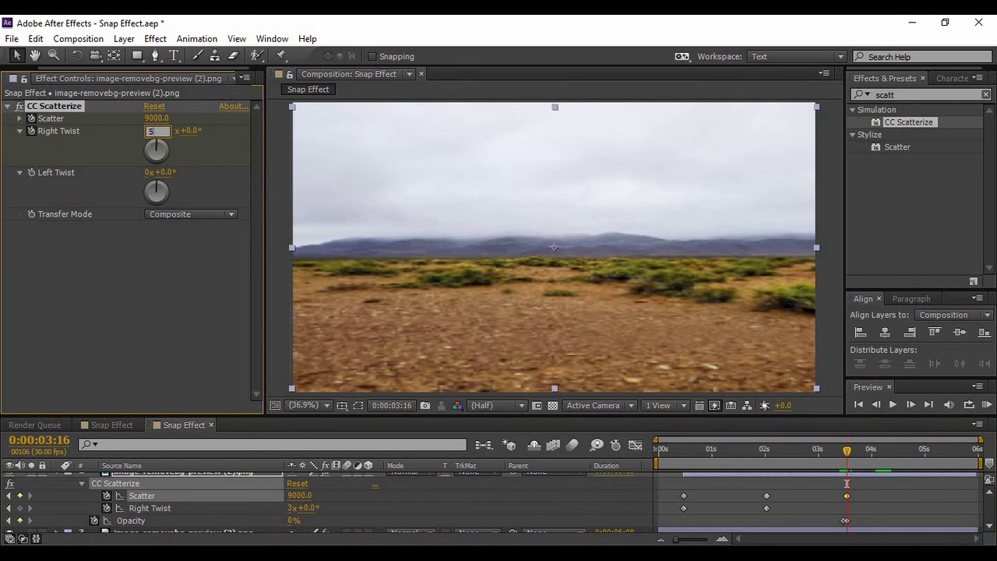
{"action": "key", "text": "Return"}
{"action": "left_click", "coordinate": [833, 354]}
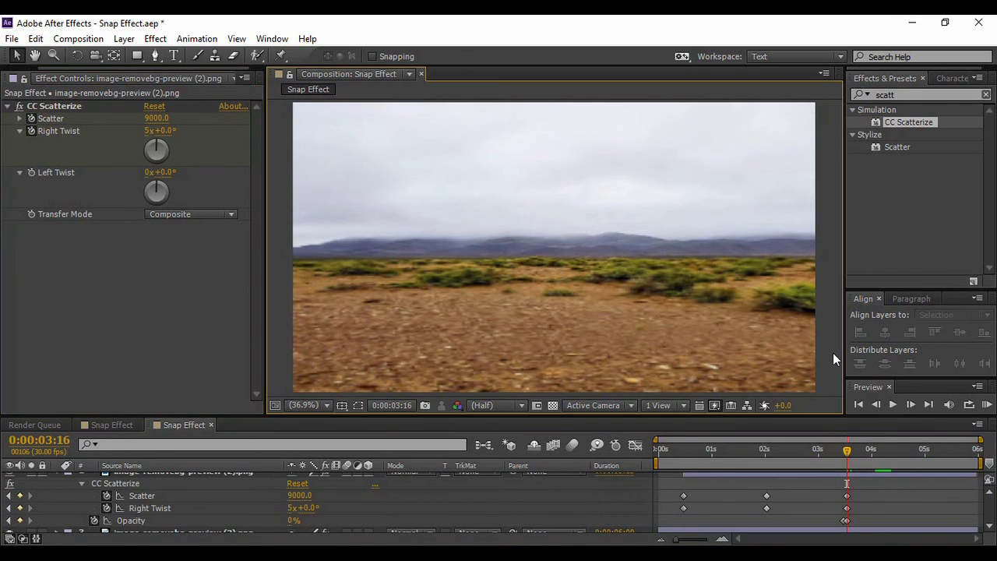
{"action": "left_click", "coordinate": [864, 405]}
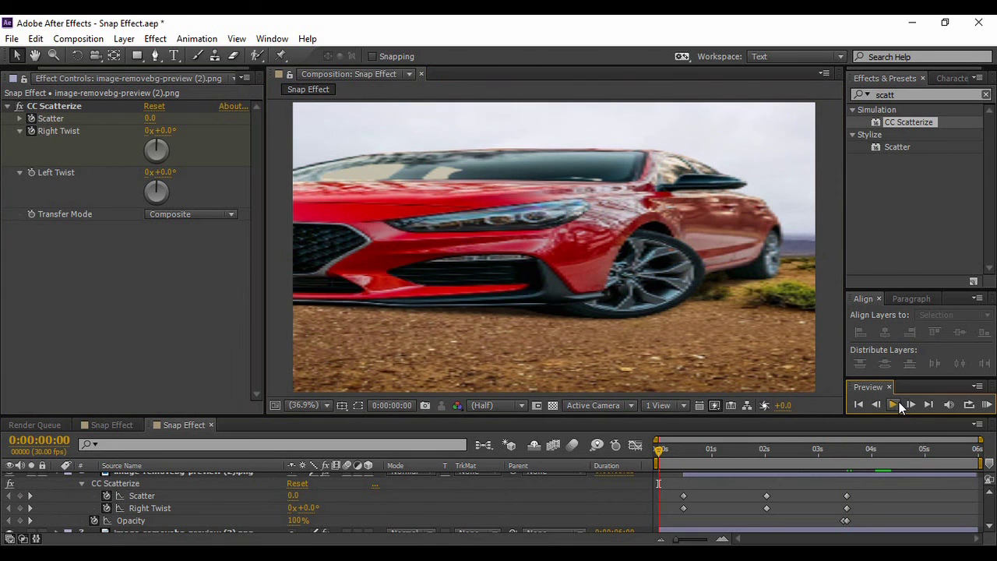
- Play the retimed car-scatter preview and enlarge the Composition viewer
{"action": "left_click", "coordinate": [895, 403]}
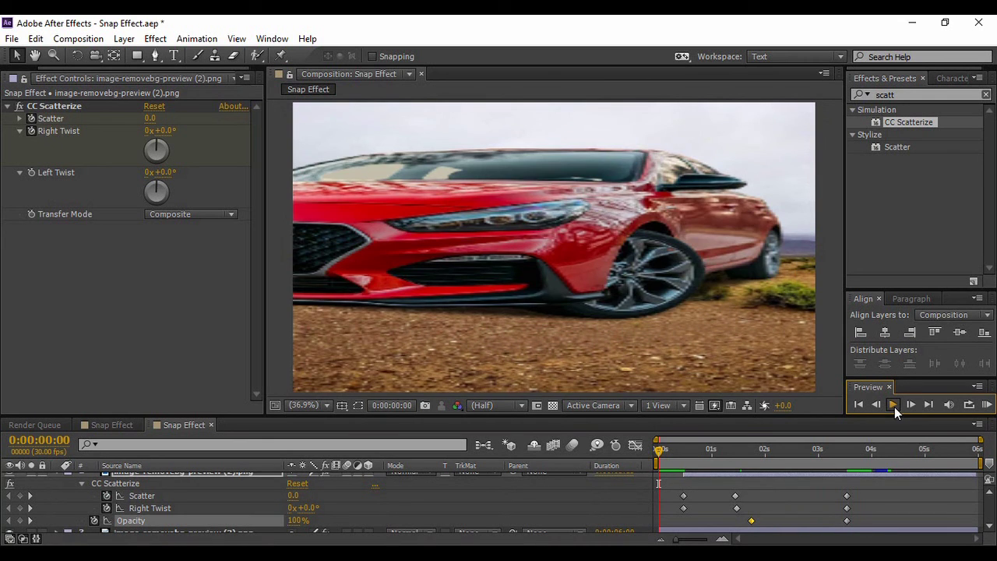
{"action": "left_click", "coordinate": [894, 406]}
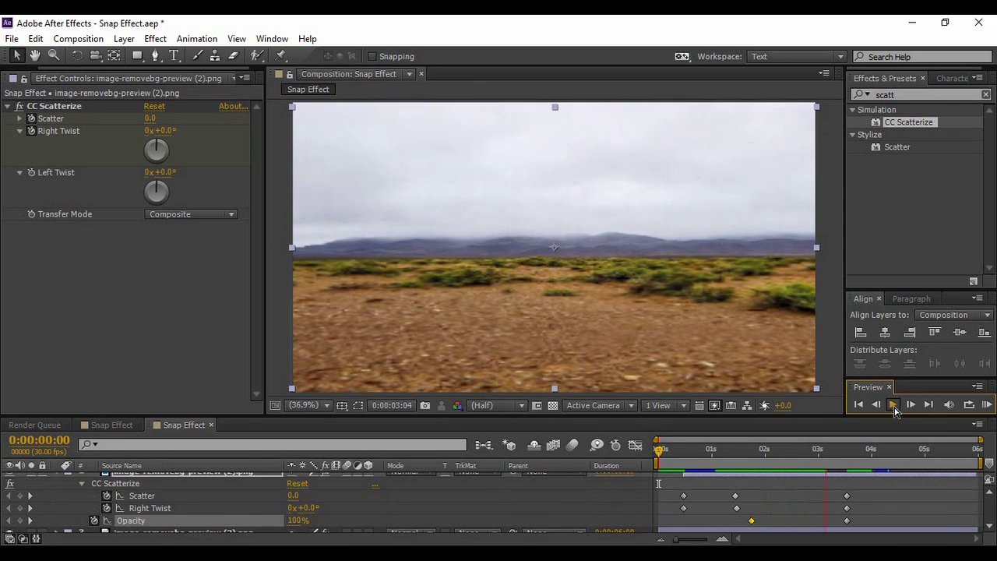
{"action": "left_click", "coordinate": [894, 405]}
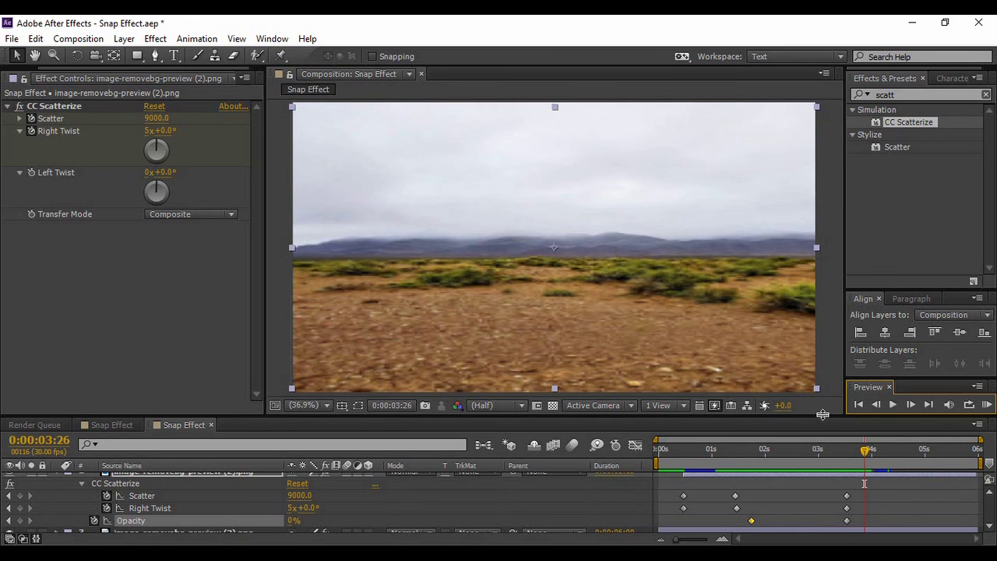
{"action": "left_click_drag", "start_coordinate": [822, 414], "coordinate": [846, 522]}
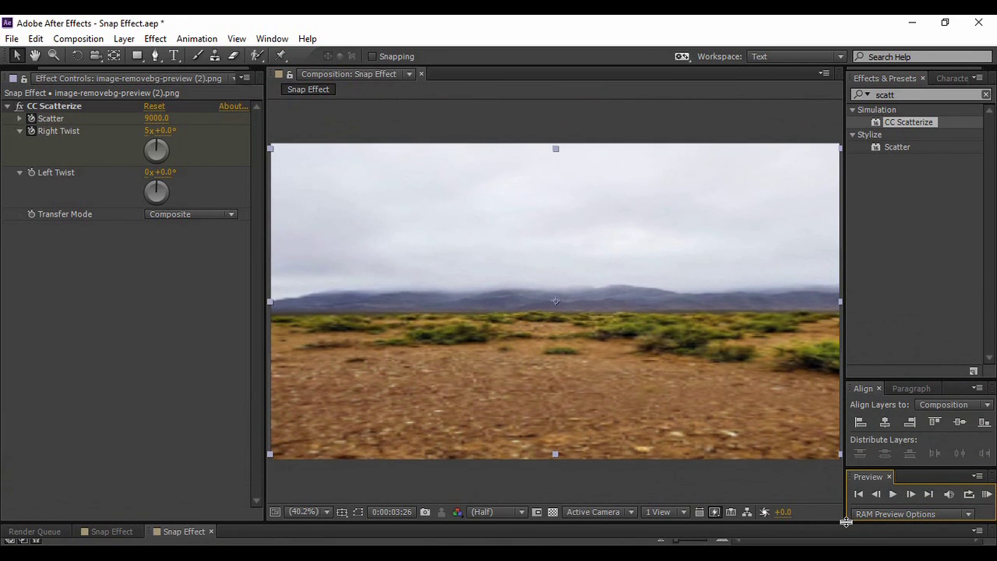